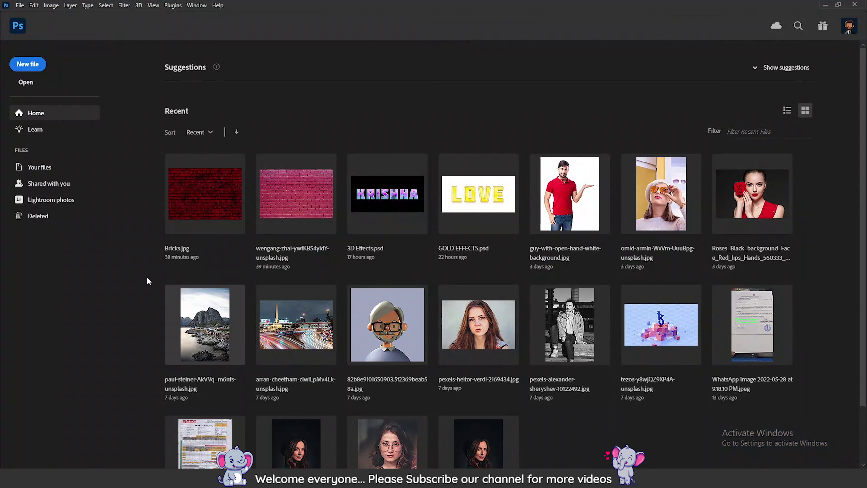
Open the red brick-wall image Bricks.jpg
{"action": "left_click", "coordinate": [25, 82]}
{"action": "double_click", "coordinate": [105, 91]}
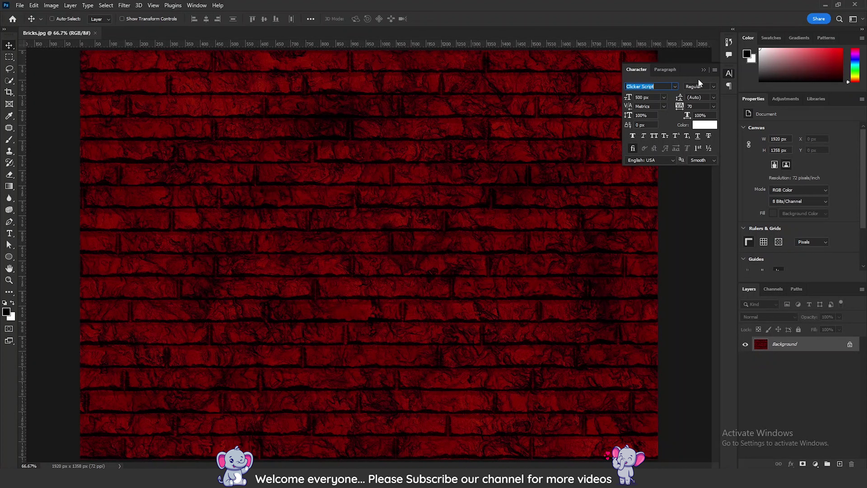
Add a Hue/Saturation adjustment layer with saturation -100 and lightness -25
{"action": "left_click", "coordinate": [703, 69]}
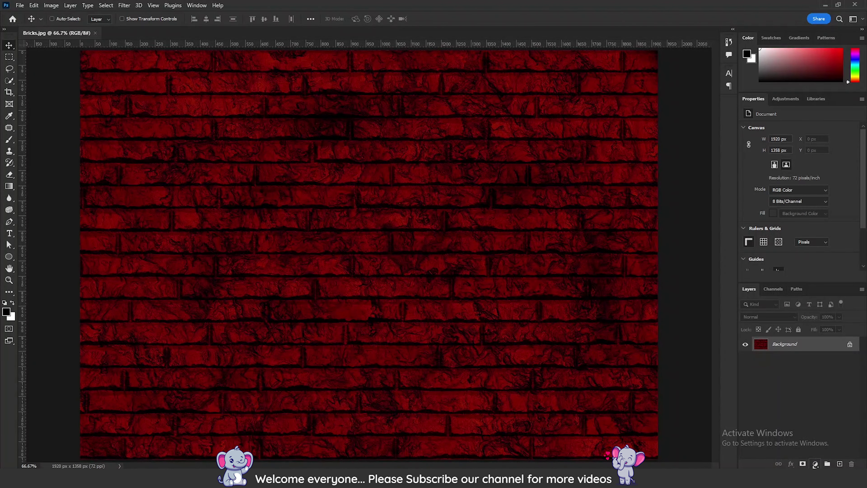
{"action": "left_click", "coordinate": [814, 464]}
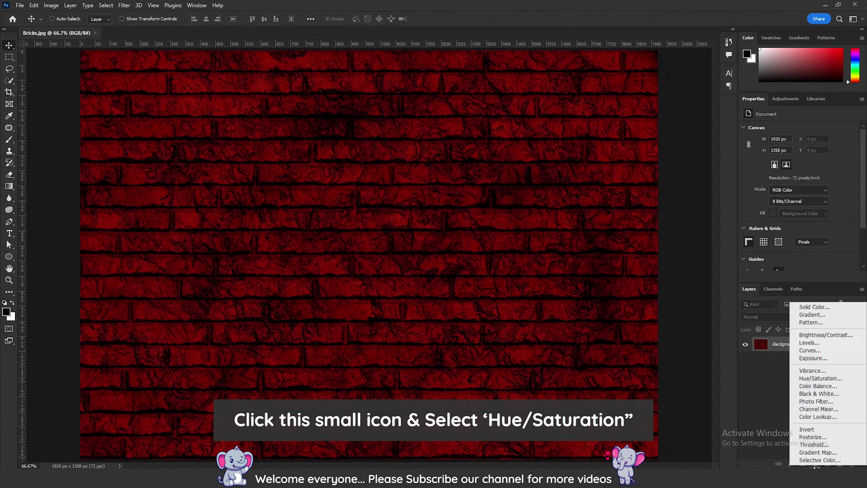
{"action": "left_click", "coordinate": [795, 378]}
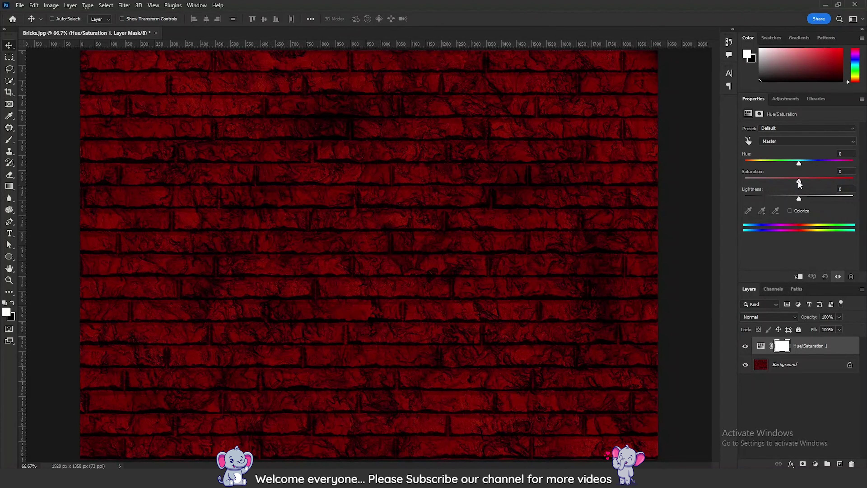
{"action": "left_click_drag", "start_coordinate": [799, 182], "coordinate": [733, 180]}
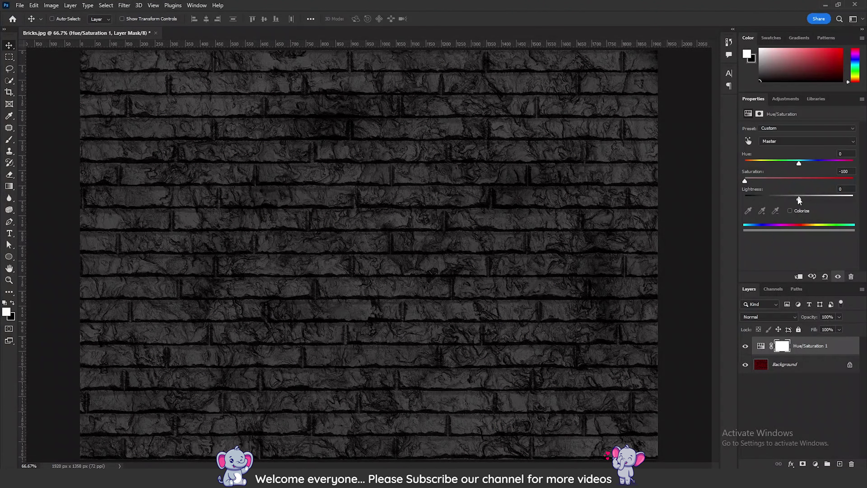
{"action": "left_click", "coordinate": [845, 188]}
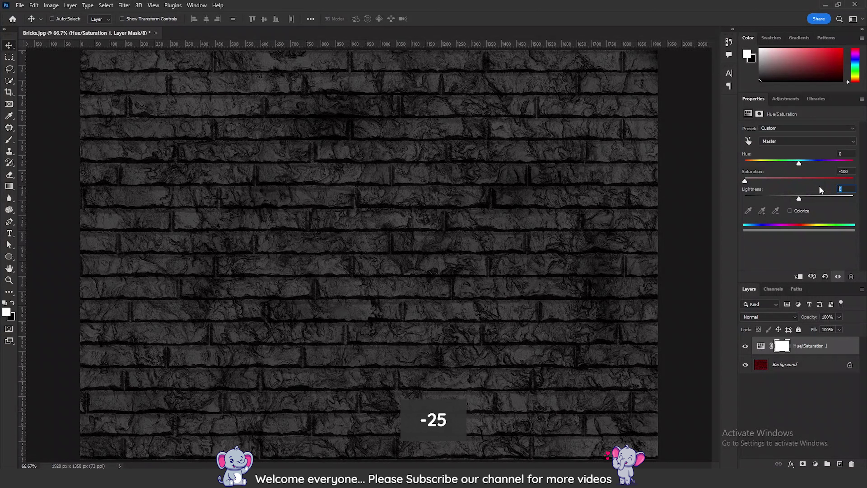
{"action": "type", "text": "-25"}
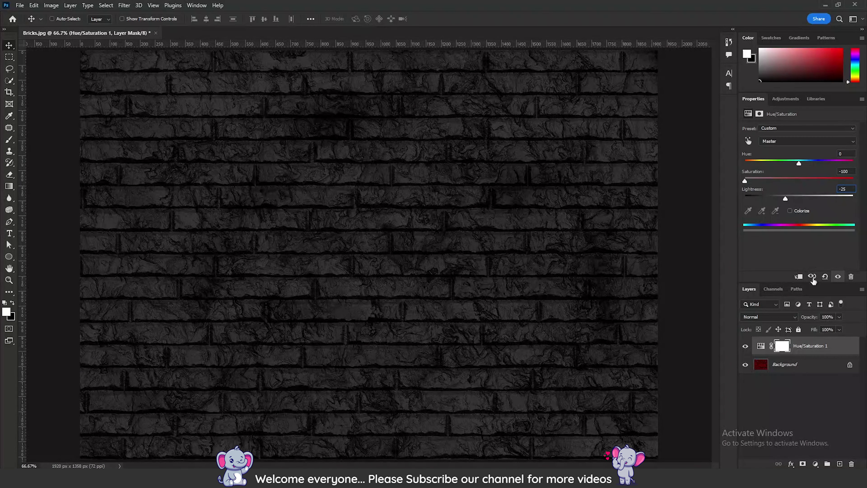
{"action": "key", "text": "Return"}
Add a Brightness/Contrast adjustment layer with brightness -125
{"action": "left_click", "coordinate": [815, 463]}
{"action": "left_click", "coordinate": [826, 327]}
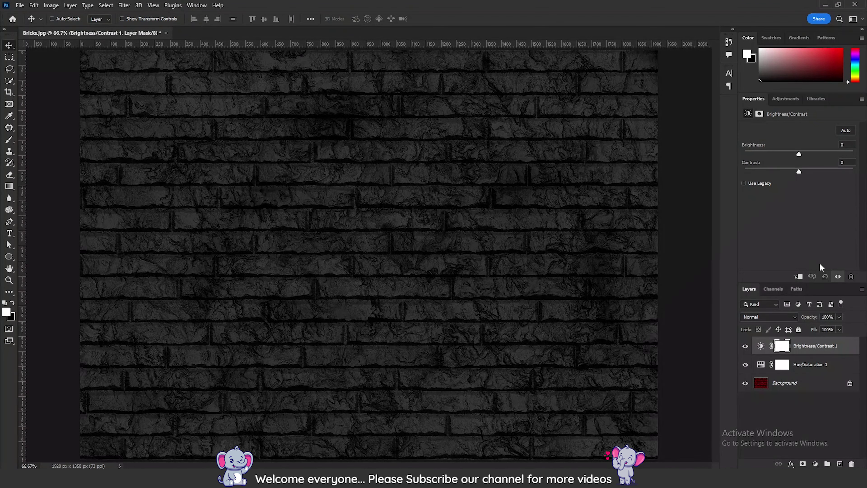
{"action": "left_click", "coordinate": [845, 143]}
{"action": "type", "text": "125"}
{"action": "key", "text": "Return"}
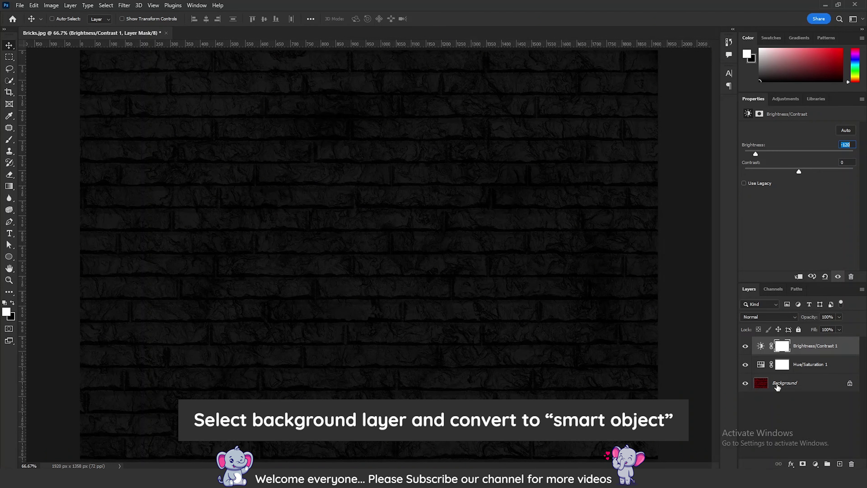
Convert the Background brick layer to a smart object
{"action": "left_click", "coordinate": [776, 386]}
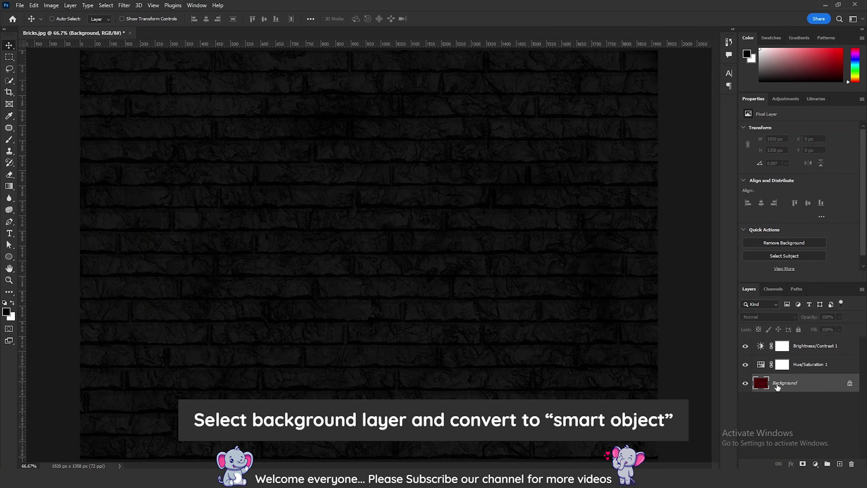
{"action": "right_click", "coordinate": [812, 385]}
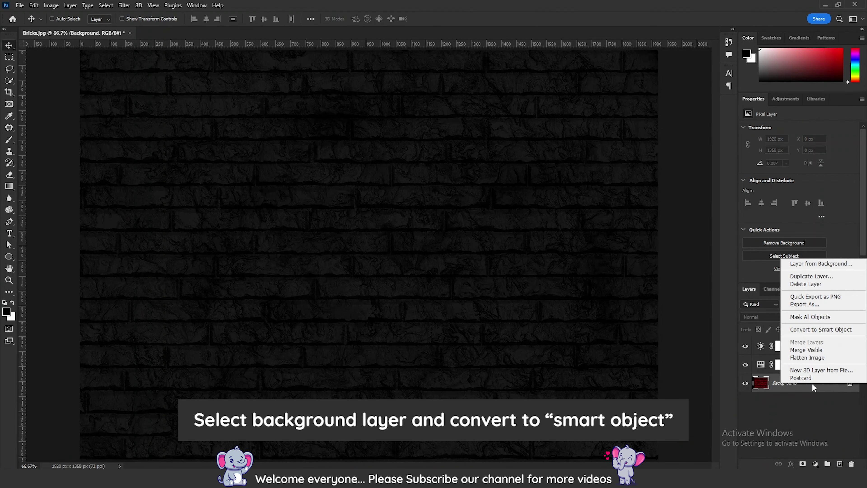
{"action": "left_click", "coordinate": [820, 329]}
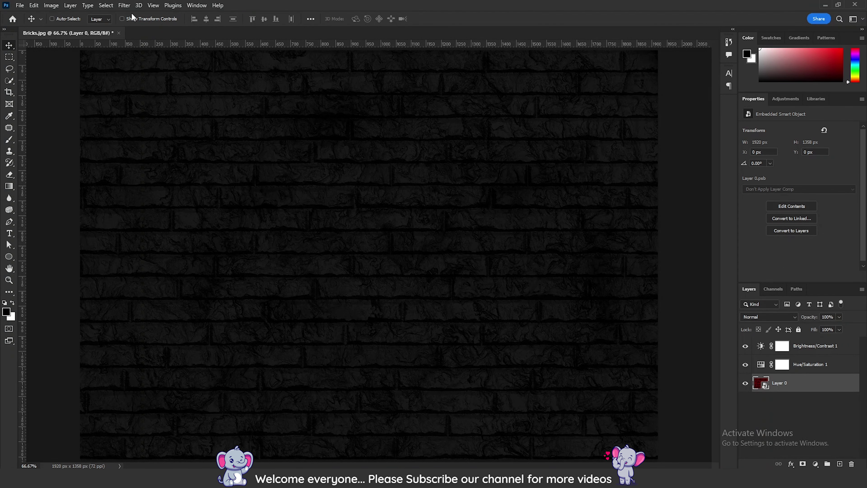
Apply a Camera Raw filter with Effects vignetting at -100
{"action": "left_click", "coordinate": [124, 6]}
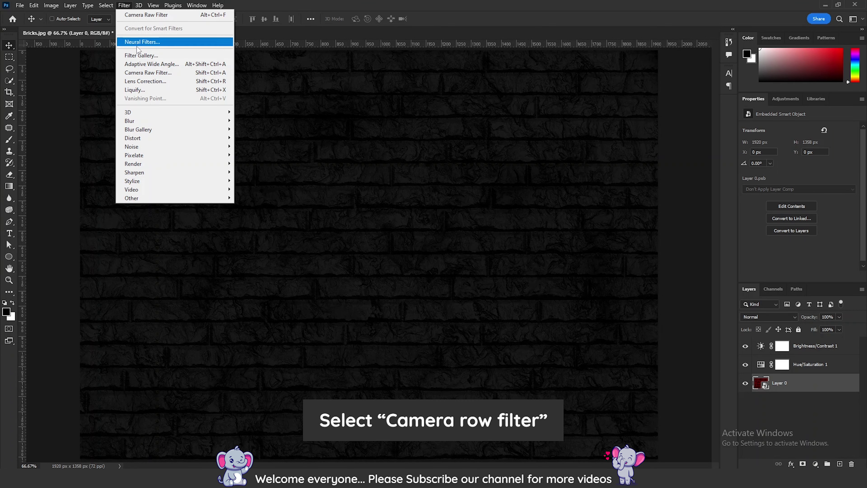
{"action": "left_click", "coordinate": [133, 73]}
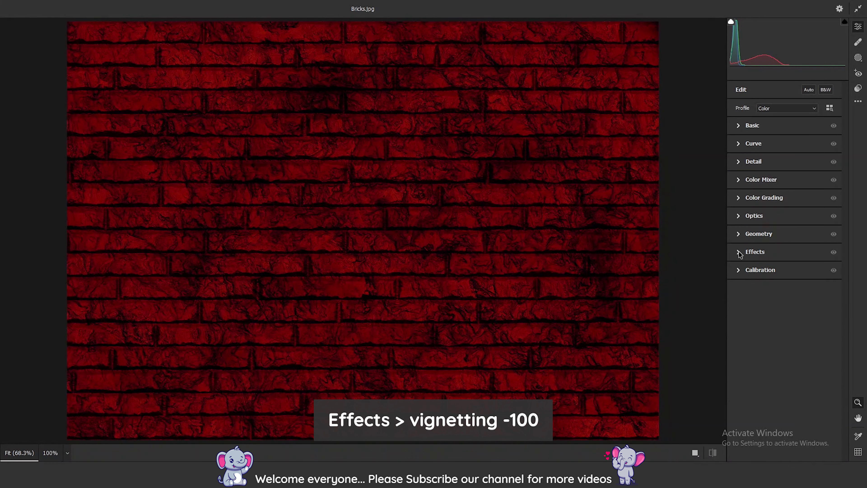
{"action": "left_click", "coordinate": [740, 252]}
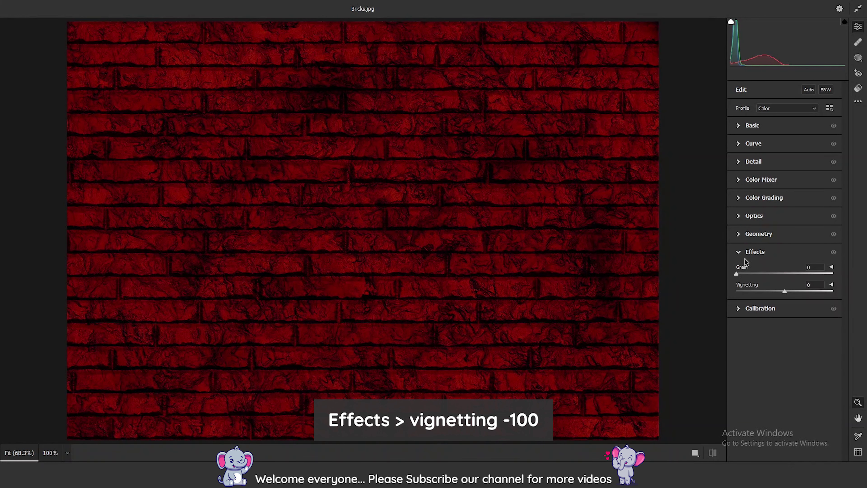
{"action": "left_click", "coordinate": [809, 285]}
{"action": "type", "text": "-100"}
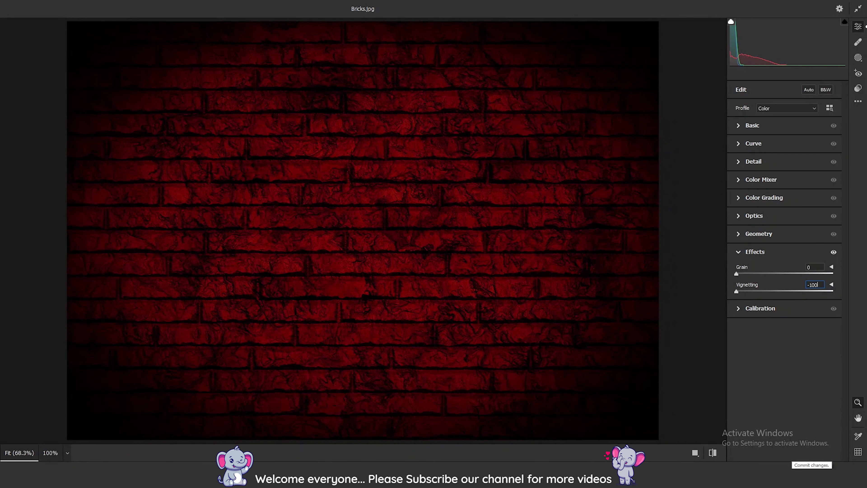
{"action": "left_click", "coordinate": [812, 459]}
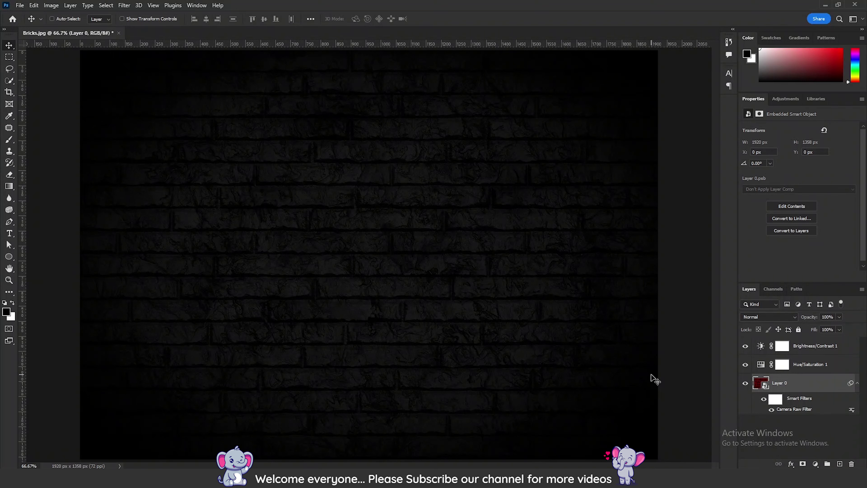
Re-enable the Camera Raw filter and type the text 'Neon' on the wall
{"action": "left_click", "coordinate": [764, 399]}
{"action": "key", "text": "t"}
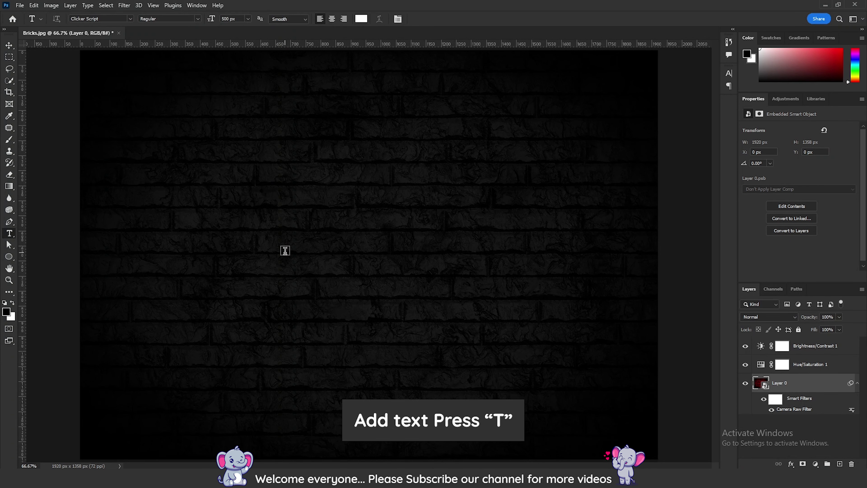
{"action": "left_click", "coordinate": [258, 270]}
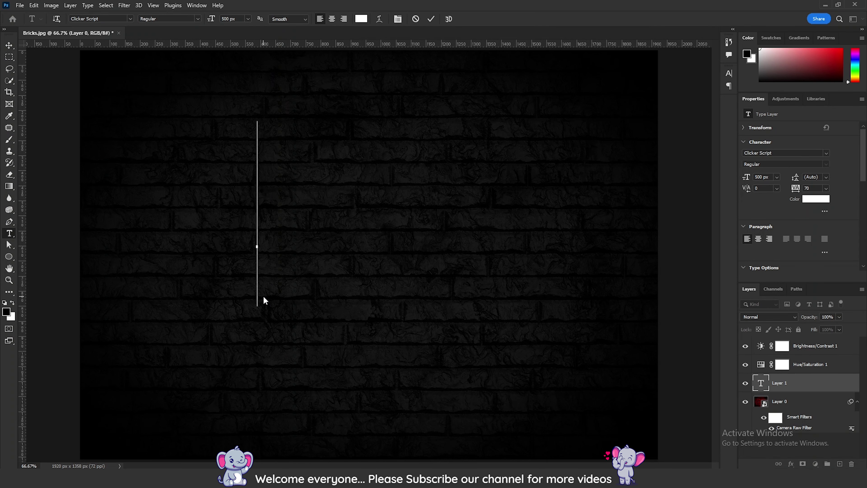
{"action": "type", "text": "Ne"}
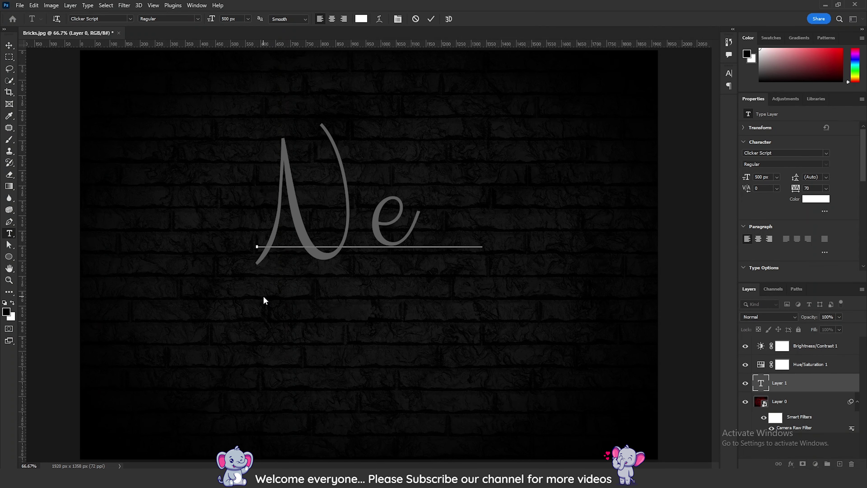
{"action": "type", "text": "on"}
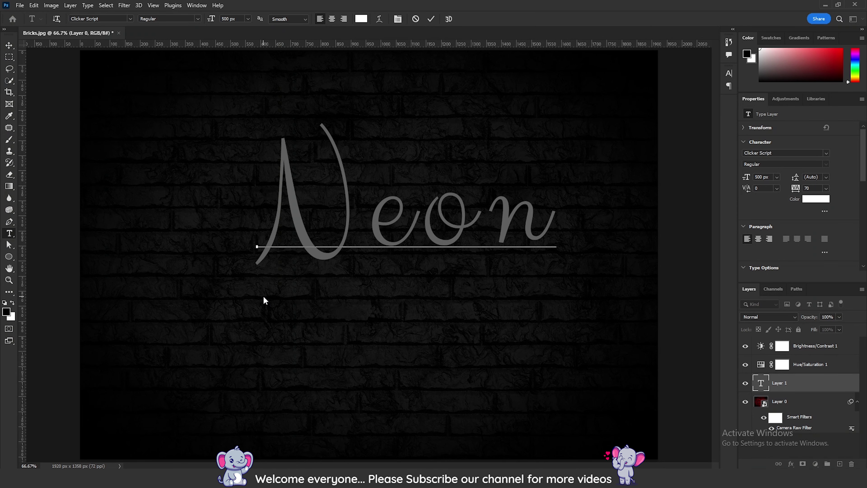
{"action": "left_click", "coordinate": [264, 296]}
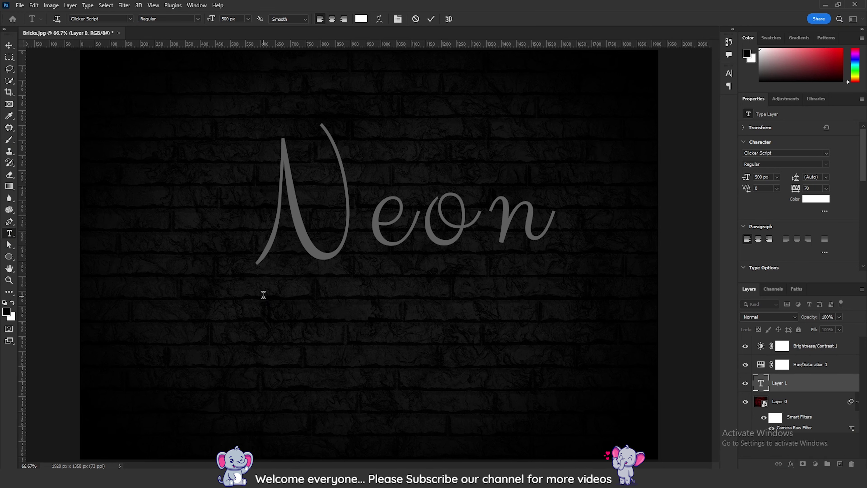
Move the Neon layer to the top of the stack and lower the text toward centre
{"action": "key", "text": "v"}
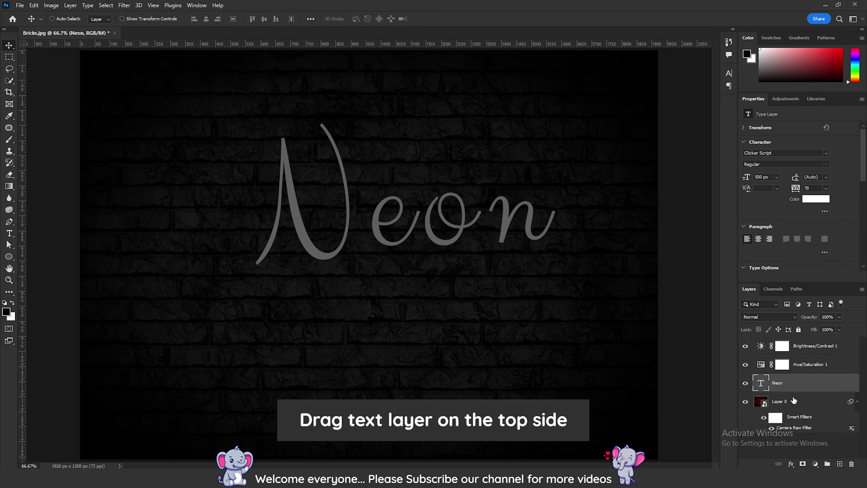
{"action": "left_click_drag", "start_coordinate": [795, 384], "coordinate": [794, 344]}
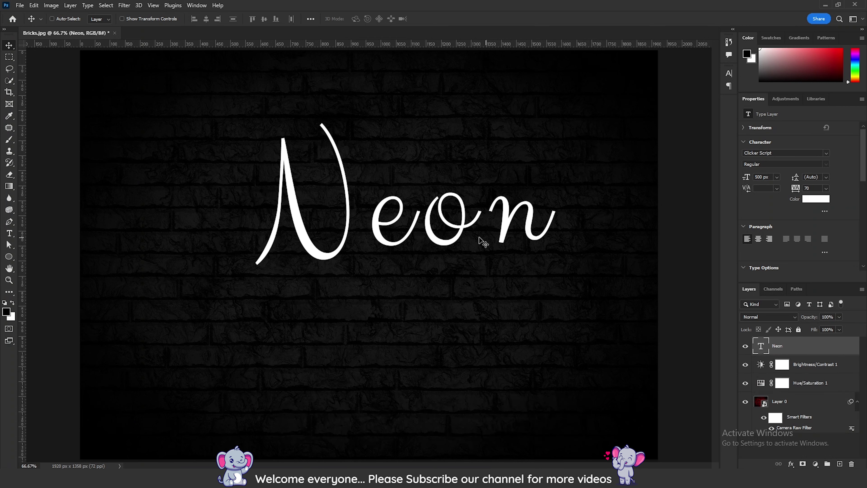
{"action": "left_click_drag", "start_coordinate": [442, 256], "coordinate": [396, 302]}
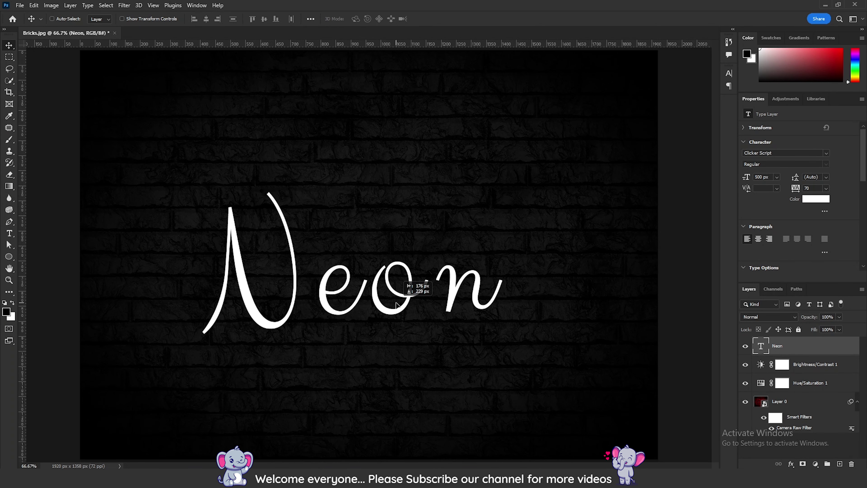
{"action": "left_click", "coordinate": [728, 72]}
{"action": "left_click", "coordinate": [675, 87]}
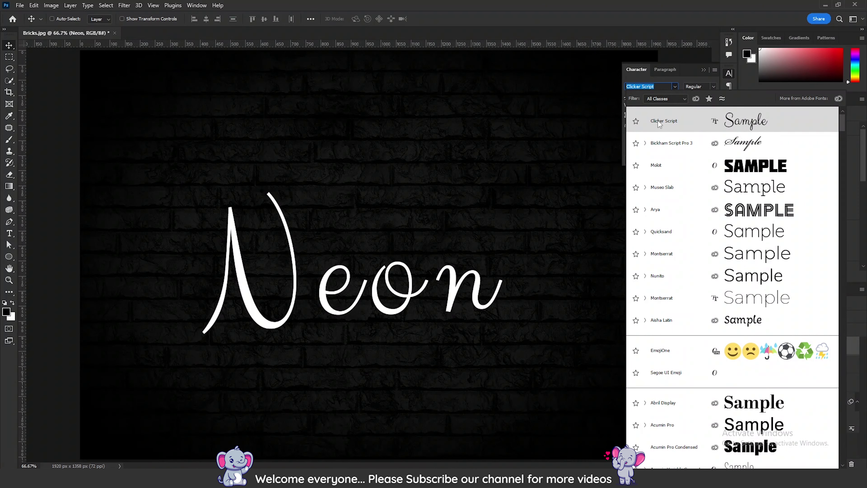
Keep Clicker Script, set the text size to 470 px and colour to 1bbcff
{"action": "left_click", "coordinate": [659, 121]}
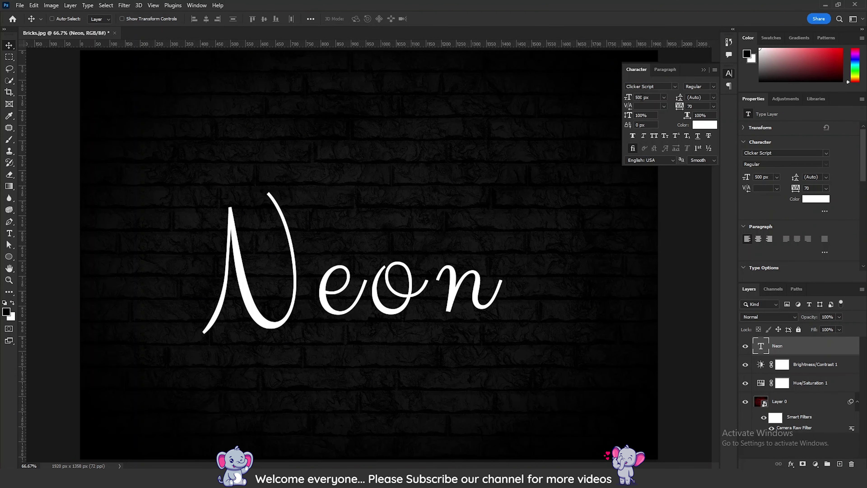
{"action": "left_click_drag", "start_coordinate": [642, 98], "coordinate": [632, 98]}
{"action": "type", "text": "47"}
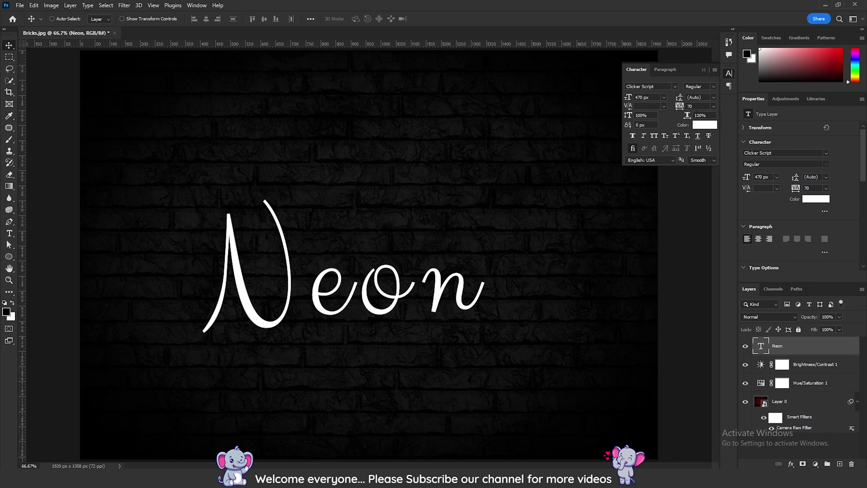
{"action": "left_click", "coordinate": [704, 125]}
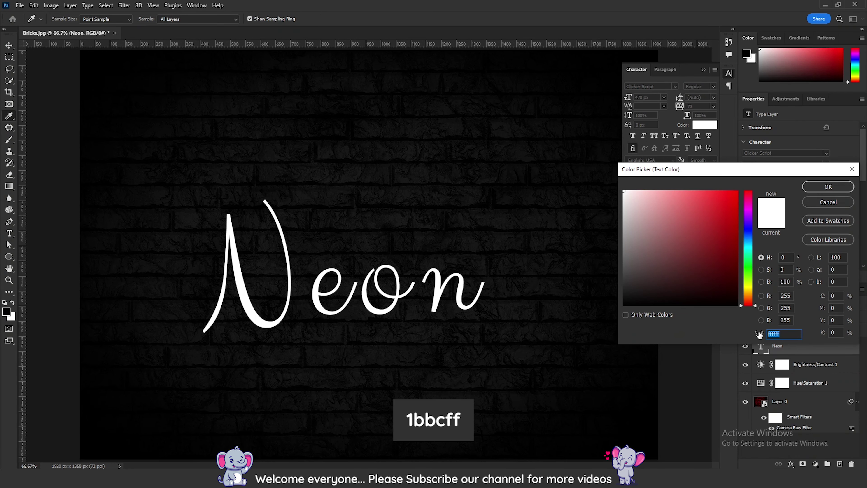
{"action": "type", "text": "1"}
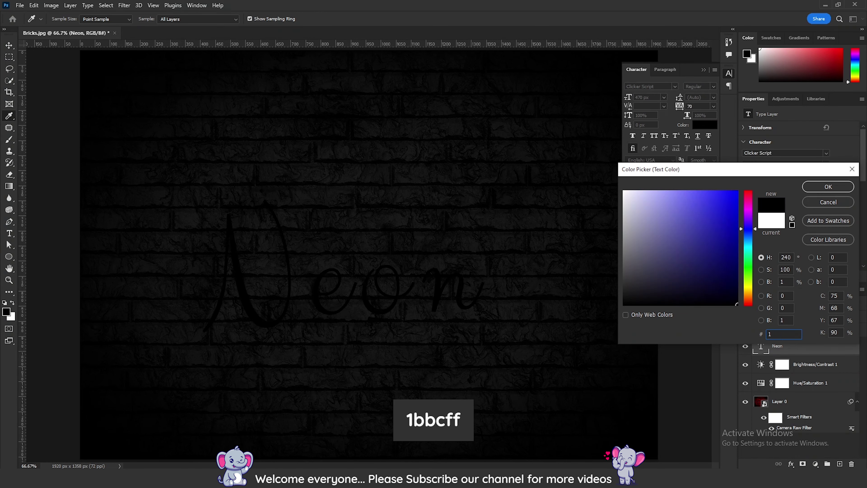
{"action": "type", "text": "bb"}
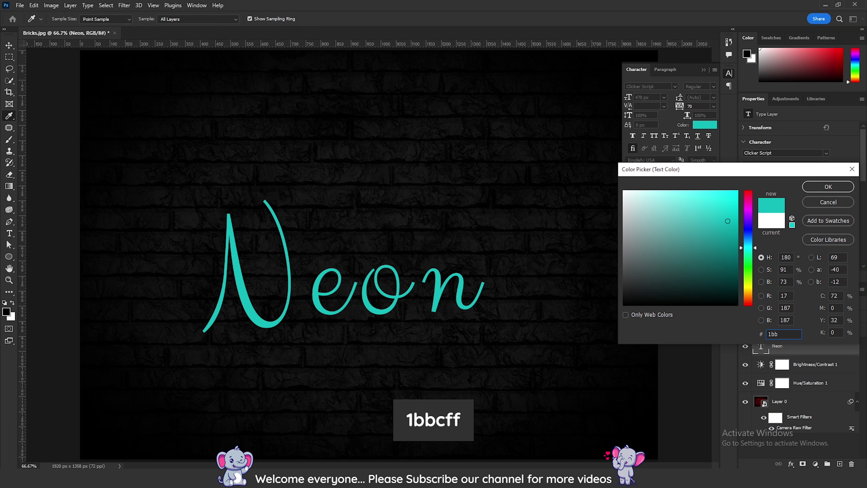
{"action": "type", "text": "cff"}
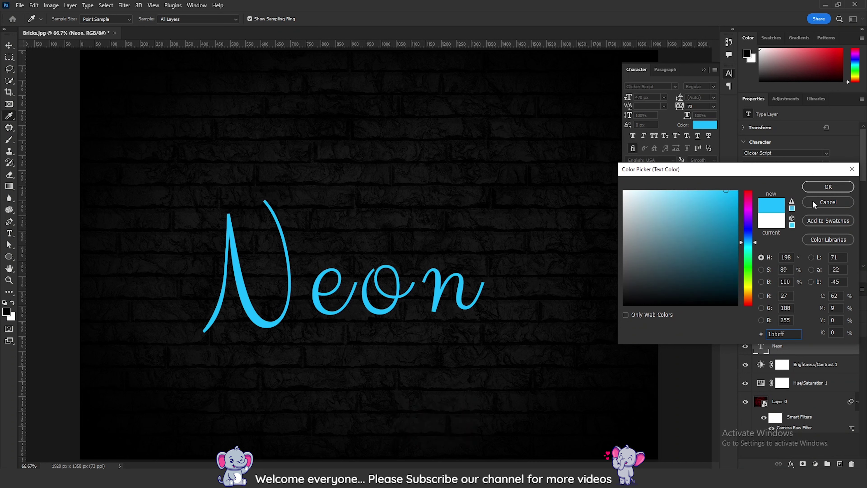
{"action": "left_click", "coordinate": [827, 186]}
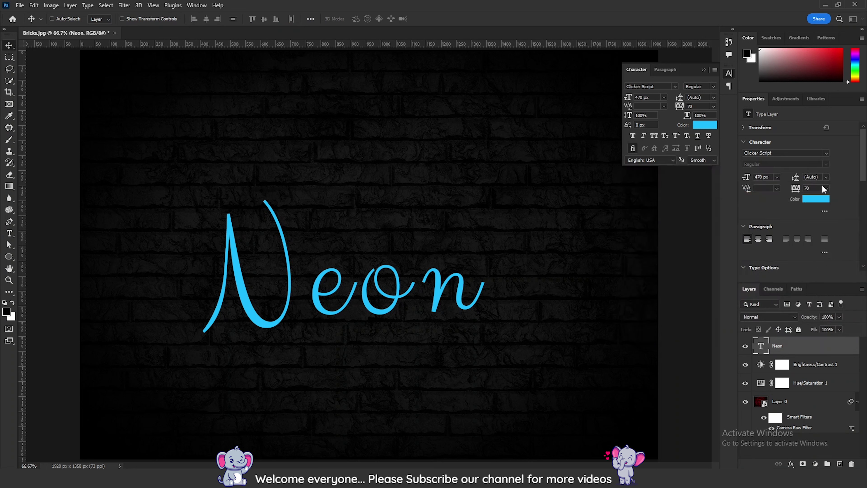
Centre the Neon text horizontally and vertically on the canvas
{"action": "left_click", "coordinate": [703, 71]}
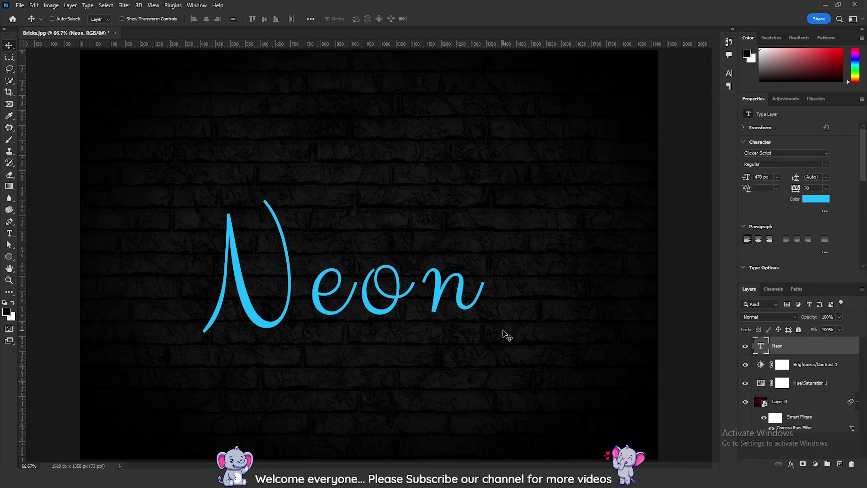
{"action": "key", "text": "ctrl+a"}
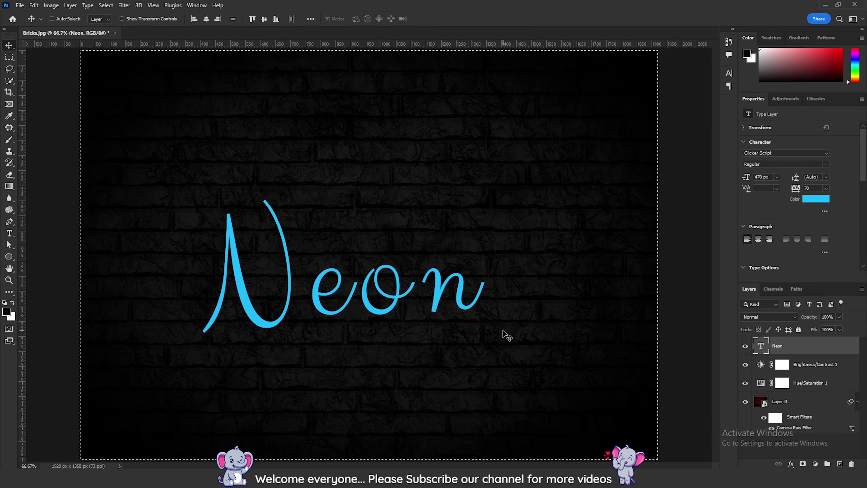
{"action": "left_click", "coordinate": [207, 18]}
{"action": "left_click", "coordinate": [263, 19]}
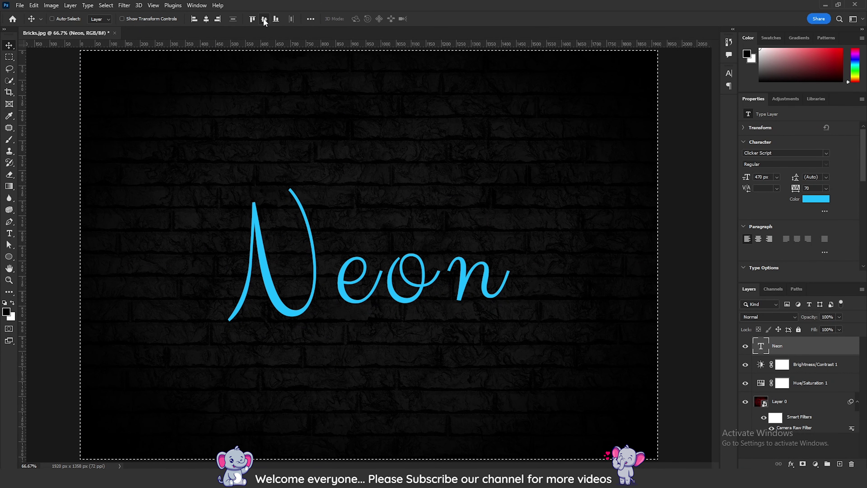
{"action": "key", "text": "ctrl+d"}
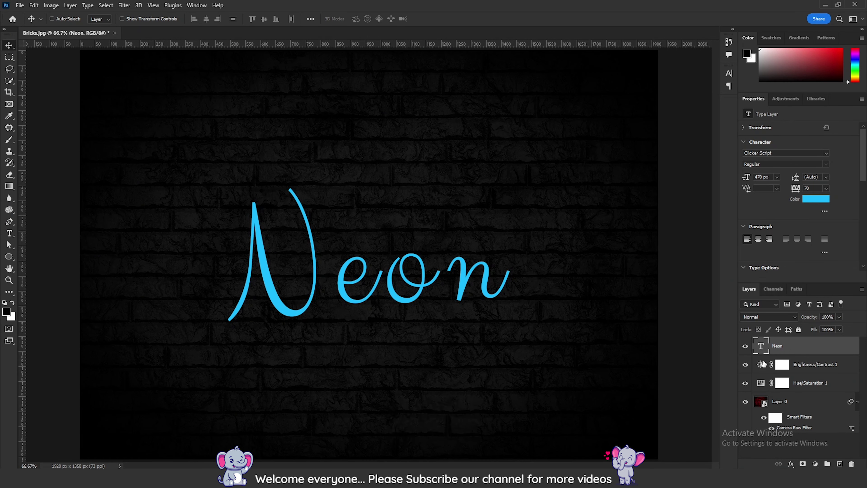
In Neon's layer style, add a 2 px Outside stroke at 100% opacity coloured 00b3ff
{"action": "double_click", "coordinate": [807, 346]}
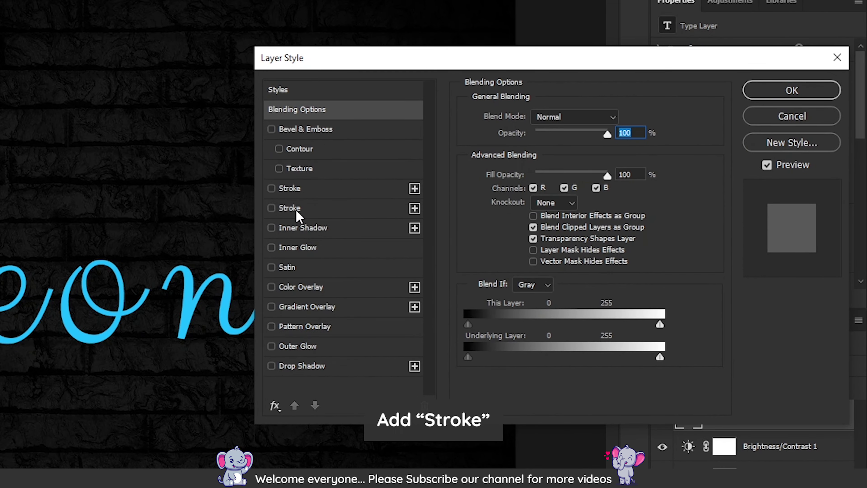
{"action": "left_click", "coordinate": [317, 209]}
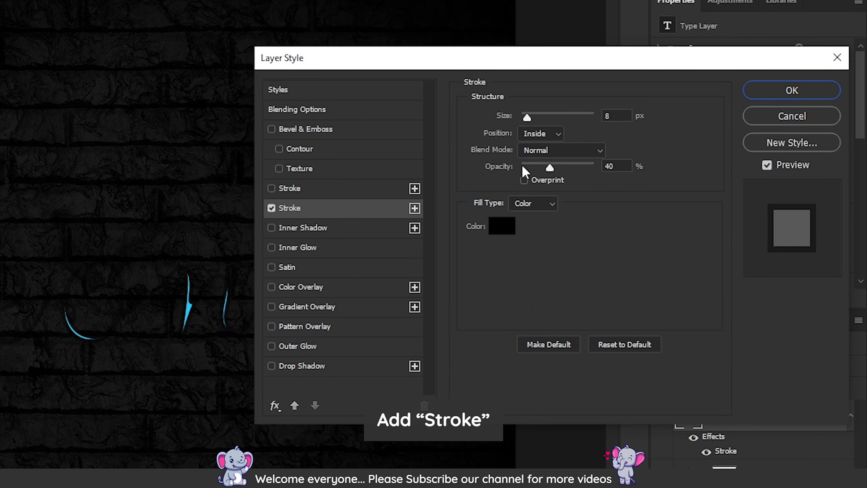
{"action": "double_click", "coordinate": [607, 116]}
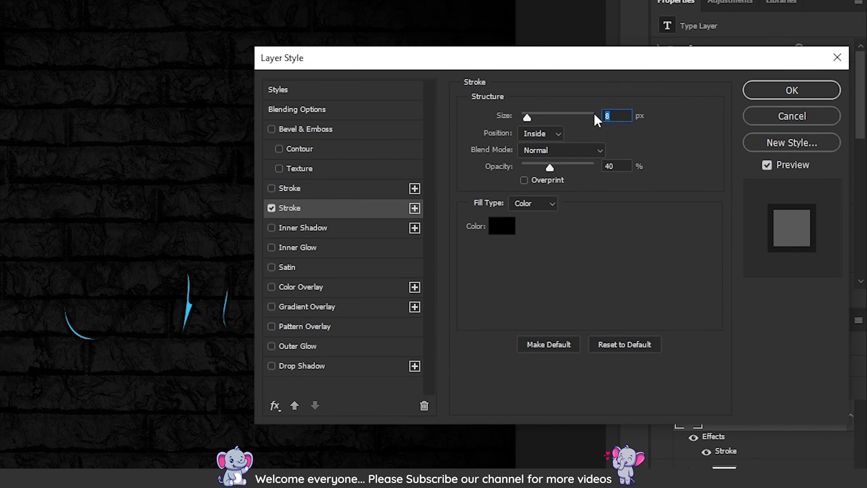
{"action": "type", "text": "2"}
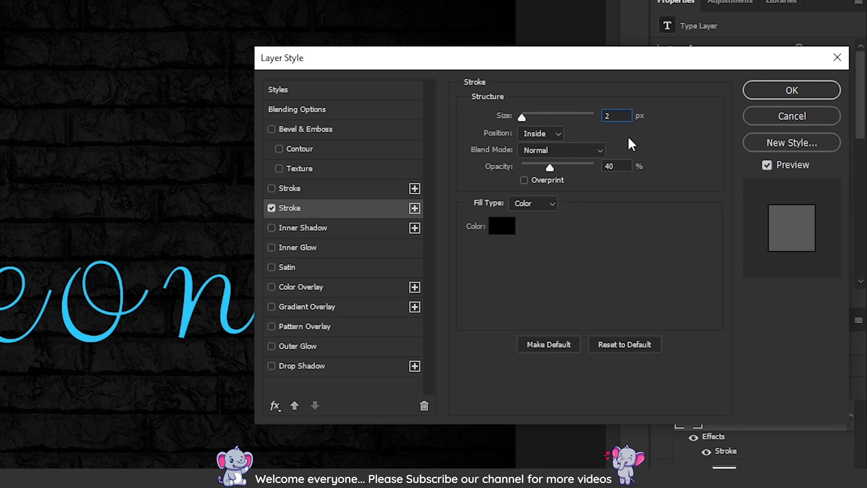
{"action": "left_click", "coordinate": [559, 136]}
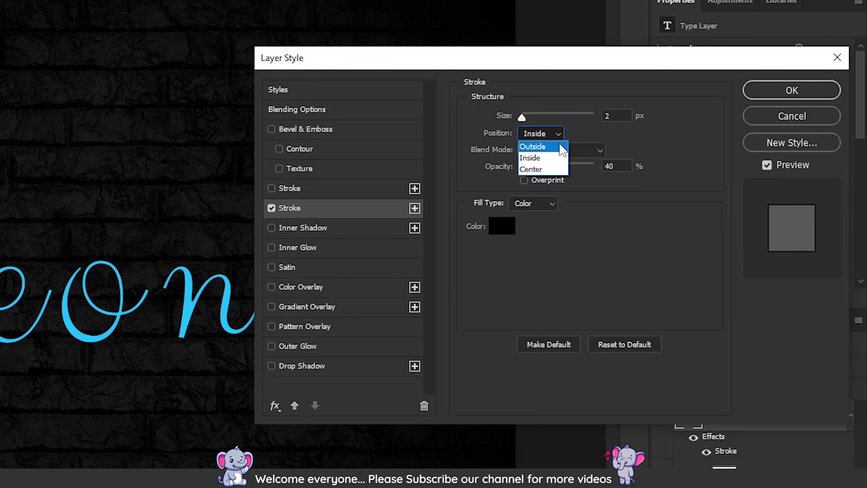
{"action": "left_click", "coordinate": [562, 147]}
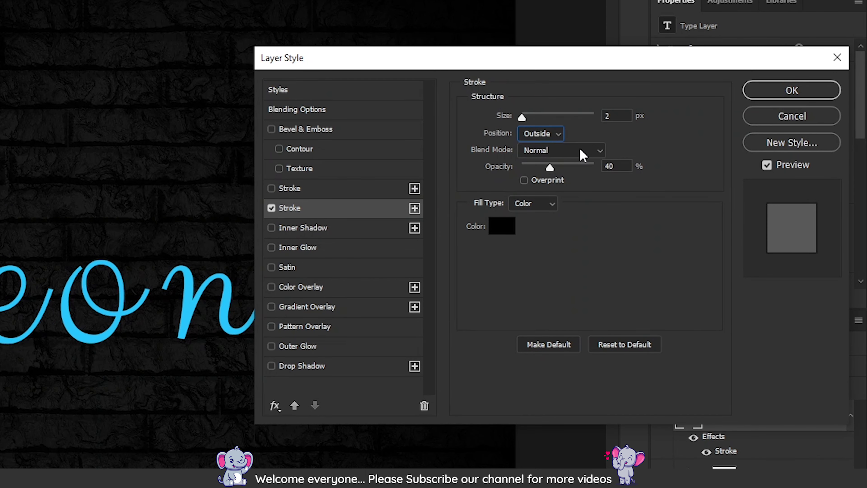
{"action": "left_click_drag", "start_coordinate": [550, 168], "coordinate": [620, 172]}
{"action": "left_click", "coordinate": [504, 230]}
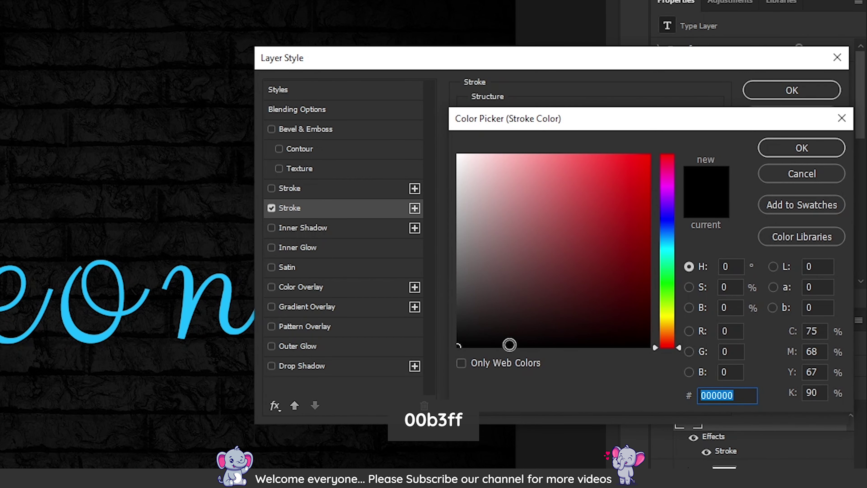
{"action": "type", "text": "00b"}
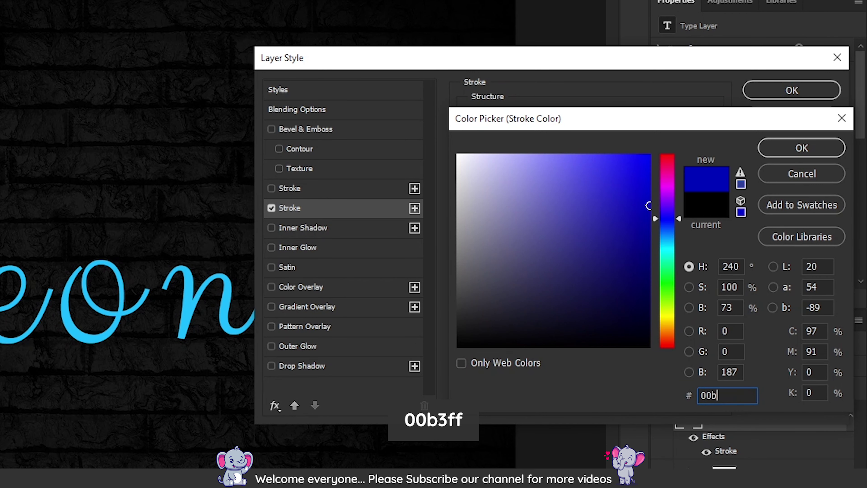
{"action": "type", "text": "3f"}
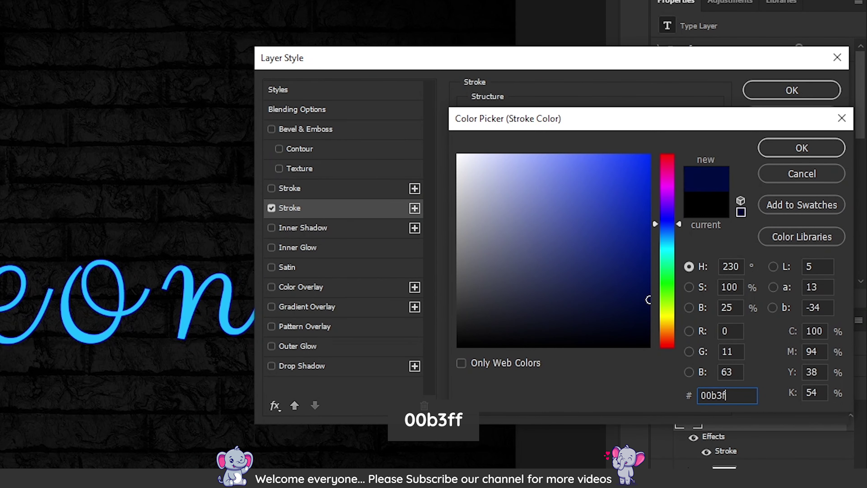
{"action": "type", "text": "f"}
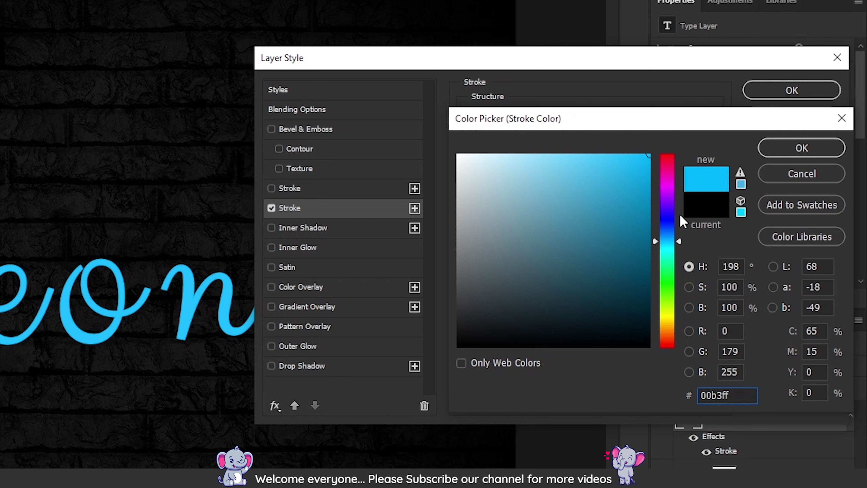
{"action": "left_click", "coordinate": [796, 146]}
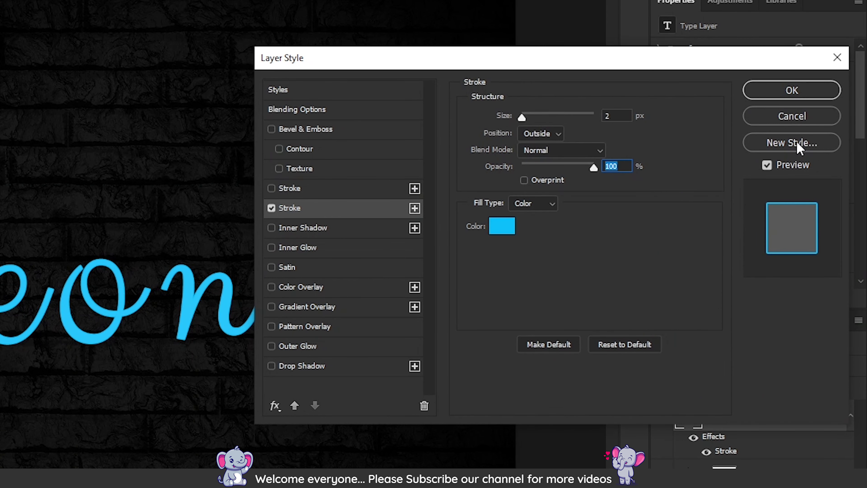
Add an inner shadow coloured black at 50% opacity
{"action": "left_click", "coordinate": [284, 228]}
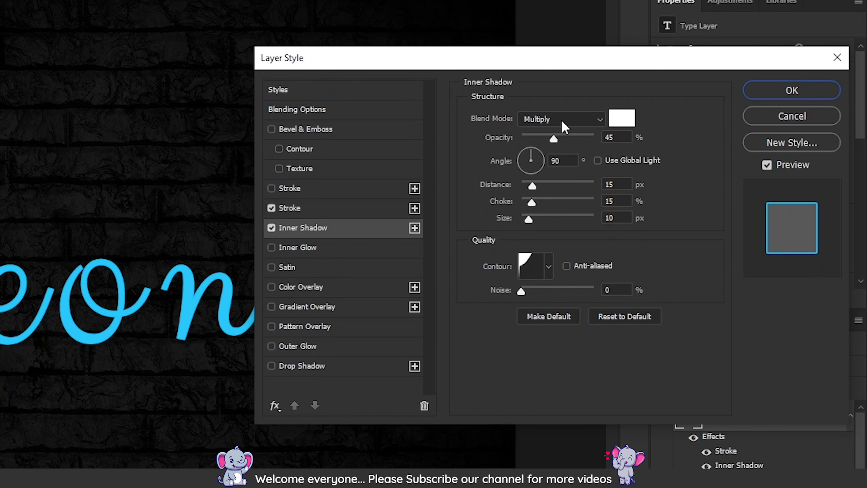
{"action": "left_click", "coordinate": [621, 118]}
{"action": "left_click", "coordinate": [501, 299]}
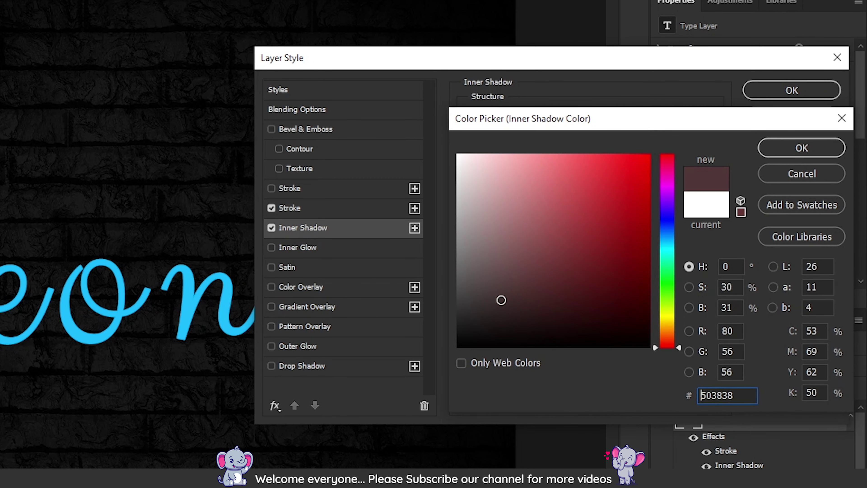
{"action": "left_click_drag", "start_coordinate": [501, 299], "coordinate": [443, 376]}
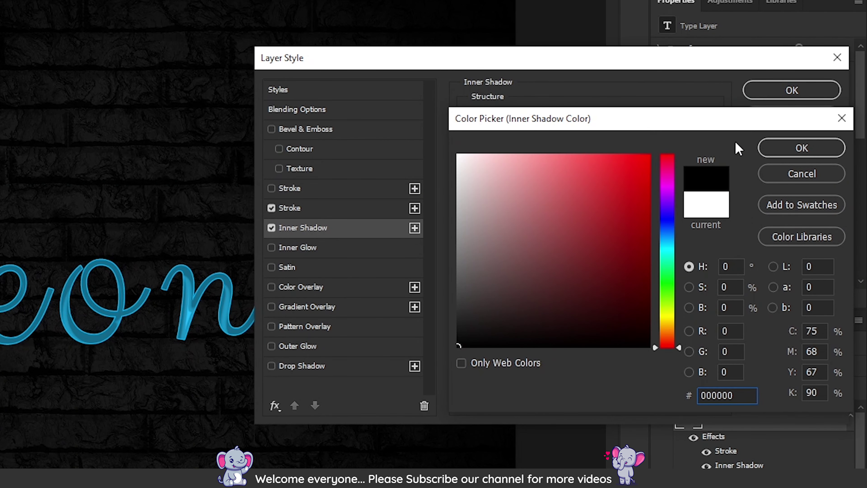
{"action": "left_click", "coordinate": [776, 154]}
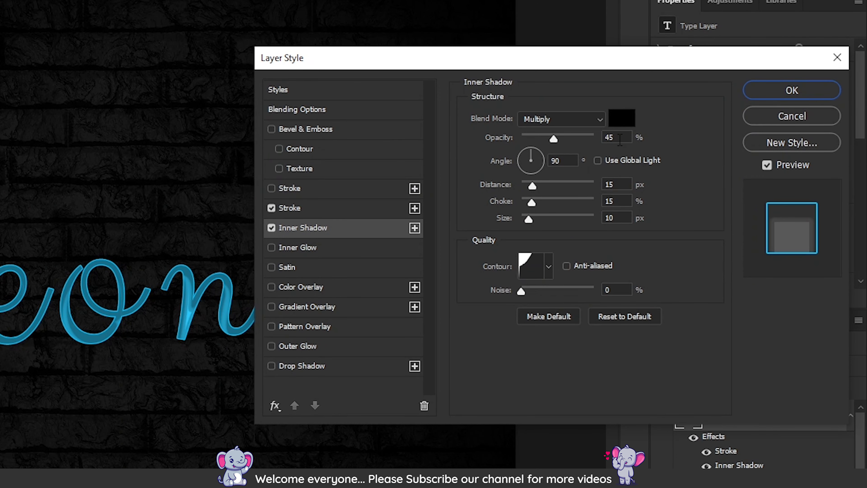
{"action": "left_click_drag", "start_coordinate": [616, 137], "coordinate": [598, 137]}
{"action": "type", "text": "50"}
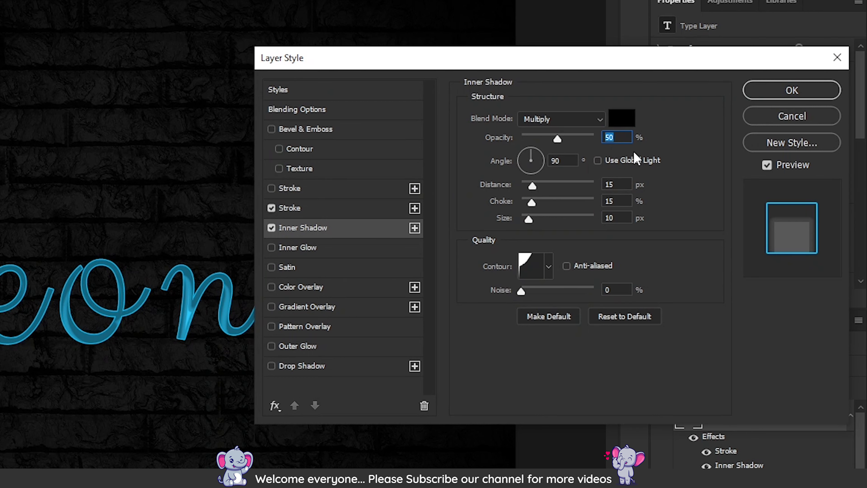
Set the inner shadow to 30° angle, 3 px distance, 0% choke and 7 px size
{"action": "left_click", "coordinate": [566, 156]}
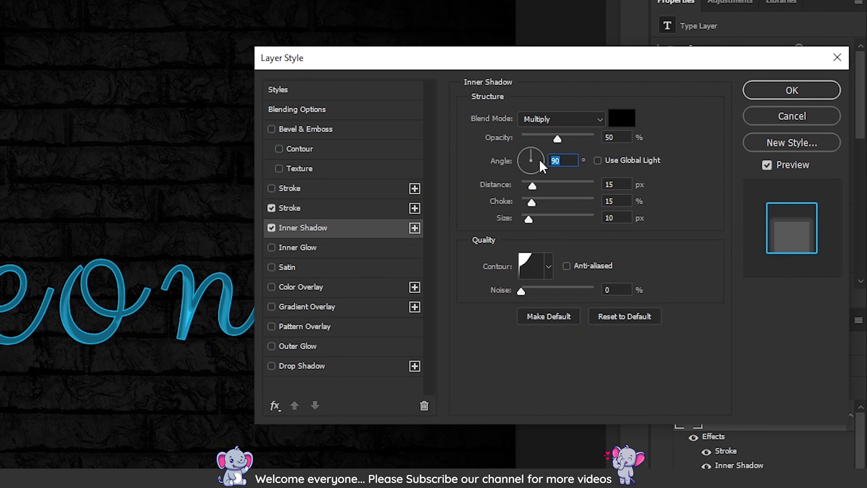
{"action": "type", "text": "30"}
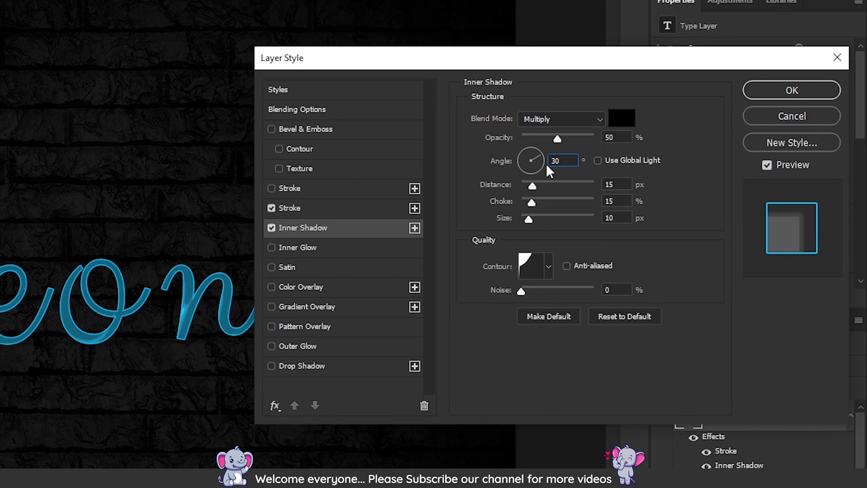
{"action": "key", "text": "Return"}
{"action": "left_click", "coordinate": [612, 184]}
{"action": "type", "text": "3"}
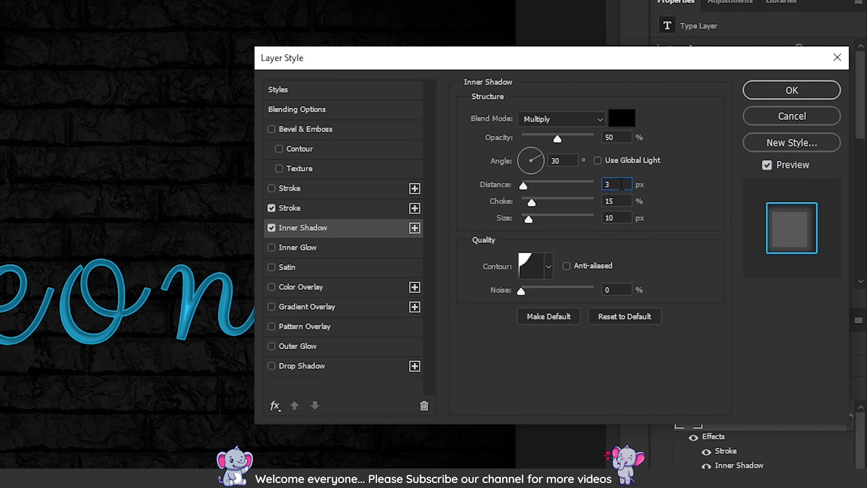
{"action": "left_click", "coordinate": [618, 200]}
{"action": "type", "text": "0"}
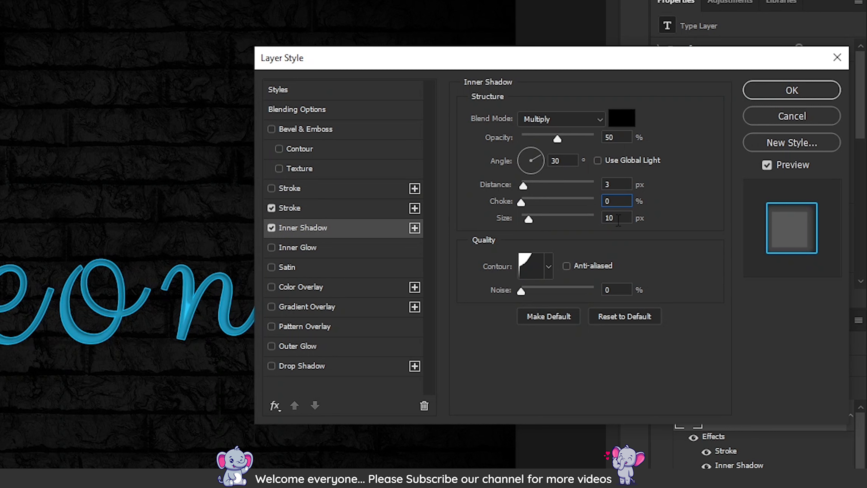
{"action": "left_click", "coordinate": [618, 219]}
{"action": "type", "text": "7"}
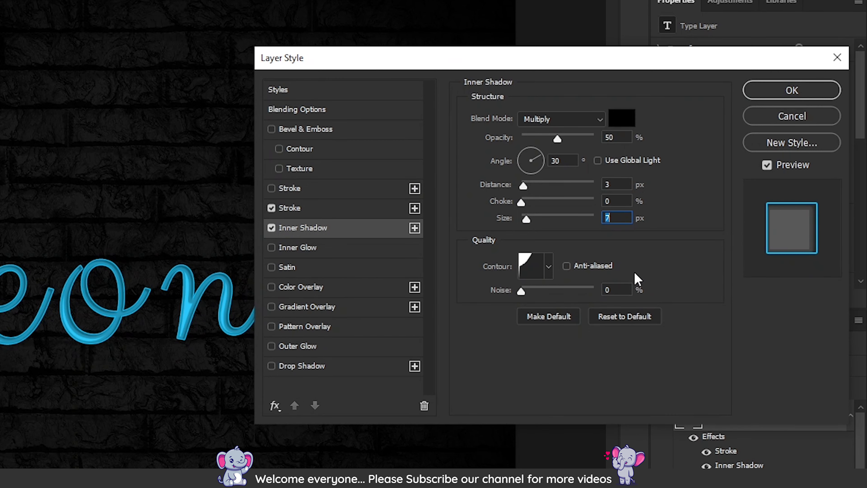
Add an inner glow with Screen blending, 75% opacity and white colour
{"action": "left_click", "coordinate": [330, 246]}
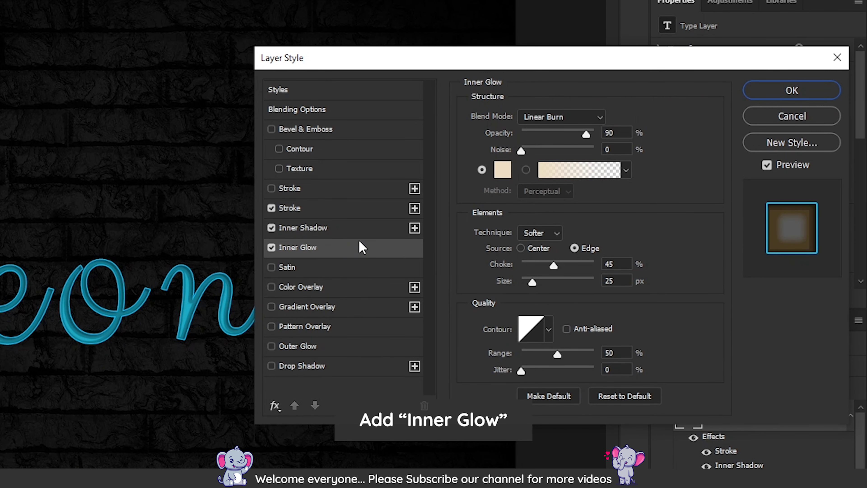
{"action": "left_click", "coordinate": [561, 116]}
{"action": "left_click", "coordinate": [546, 235]}
{"action": "double_click", "coordinate": [610, 133]}
{"action": "type", "text": "7"}
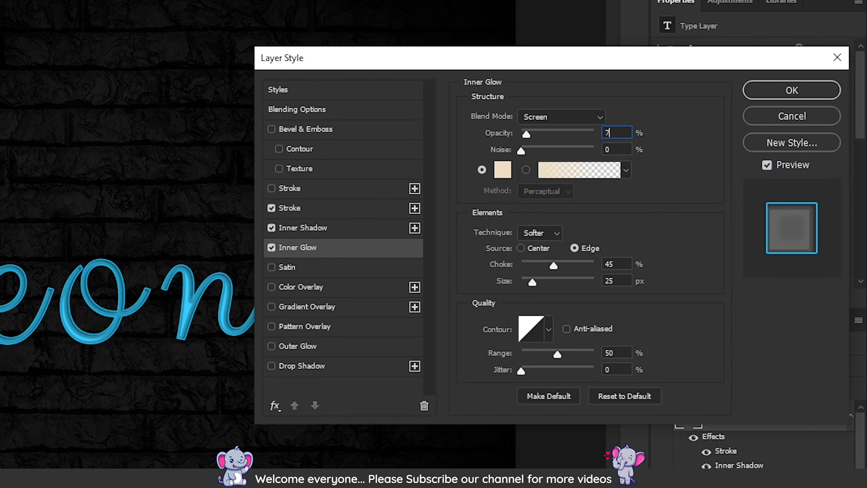
{"action": "type", "text": "5"}
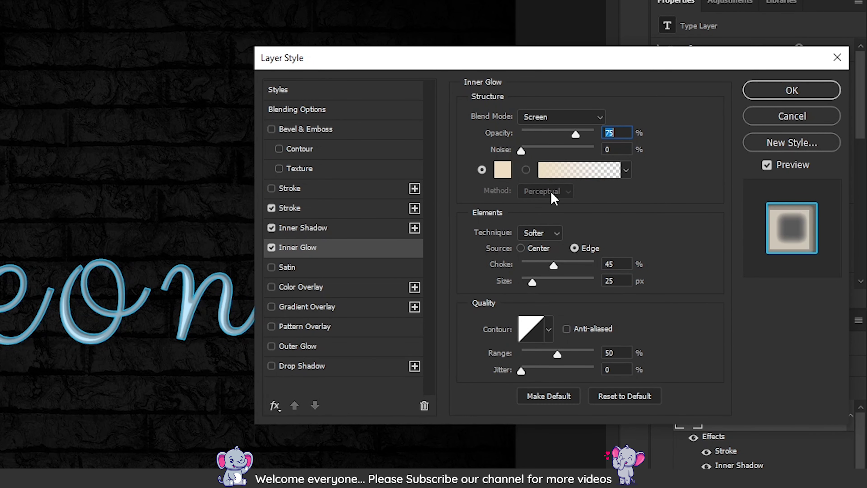
{"action": "left_click", "coordinate": [502, 169]}
{"action": "type", "text": "ffffff"}
{"action": "key", "text": "Return"}
Set the inner glow choke to 0% and size to 15 px
{"action": "double_click", "coordinate": [616, 263]}
{"action": "type", "text": "45"}
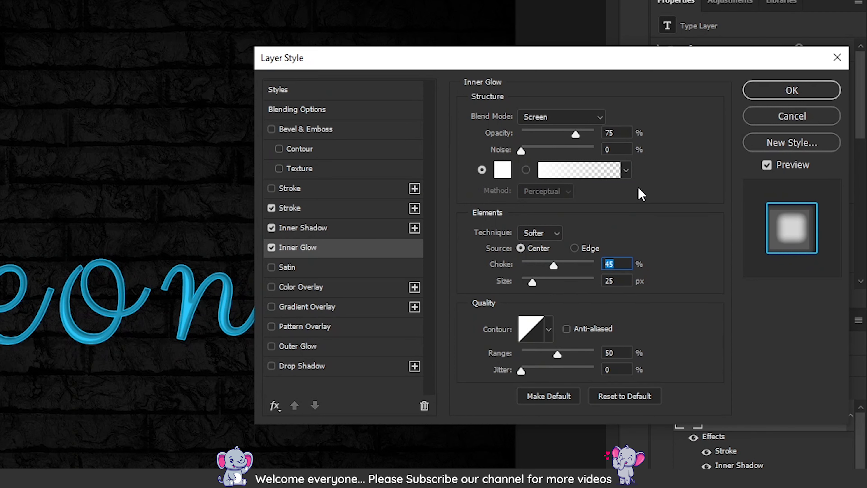
{"action": "type", "text": "0"}
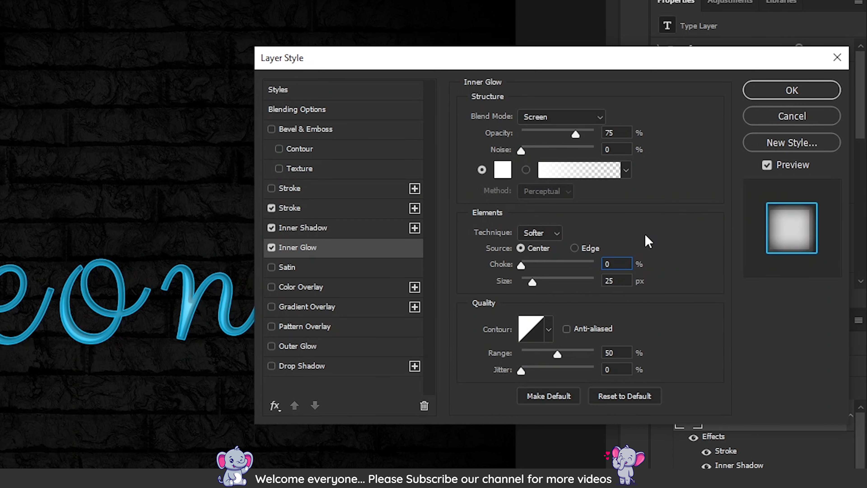
{"action": "key", "text": "Tab"}
{"action": "type", "text": "1"}
{"action": "type", "text": "5"}
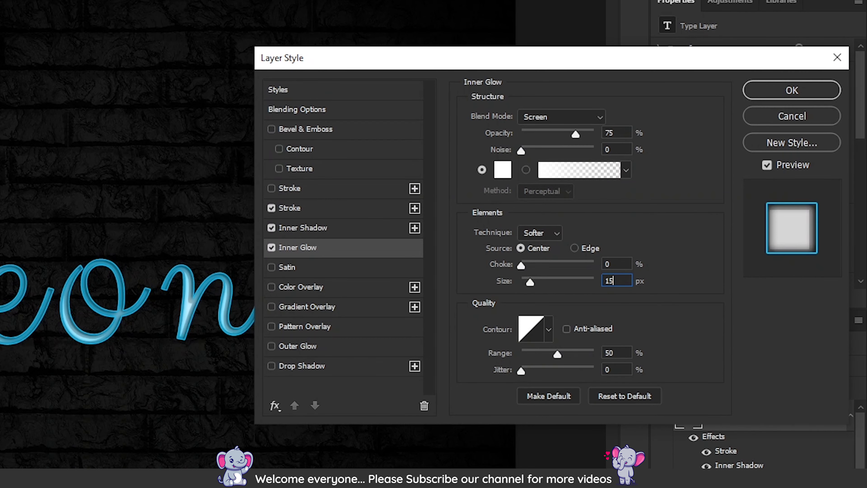
{"action": "key", "text": "Return"}
Enable a drop shadow coloured cyan 32c3ff
{"action": "left_click", "coordinate": [355, 367]}
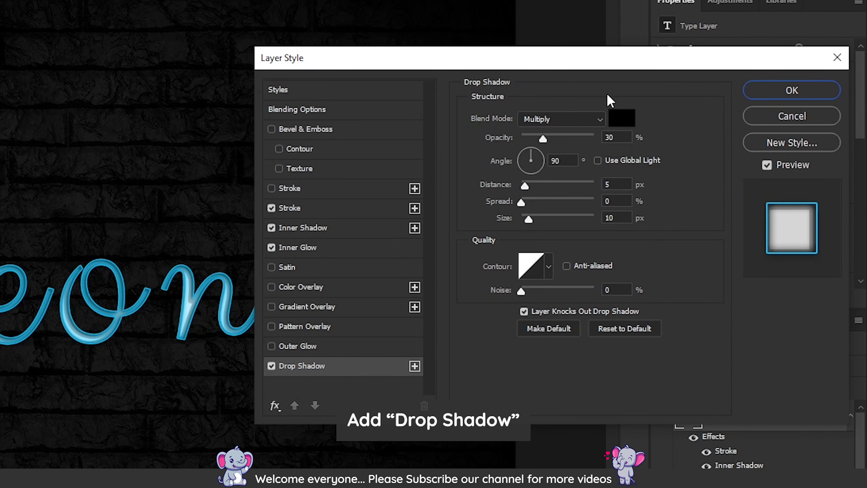
{"action": "left_click", "coordinate": [622, 118]}
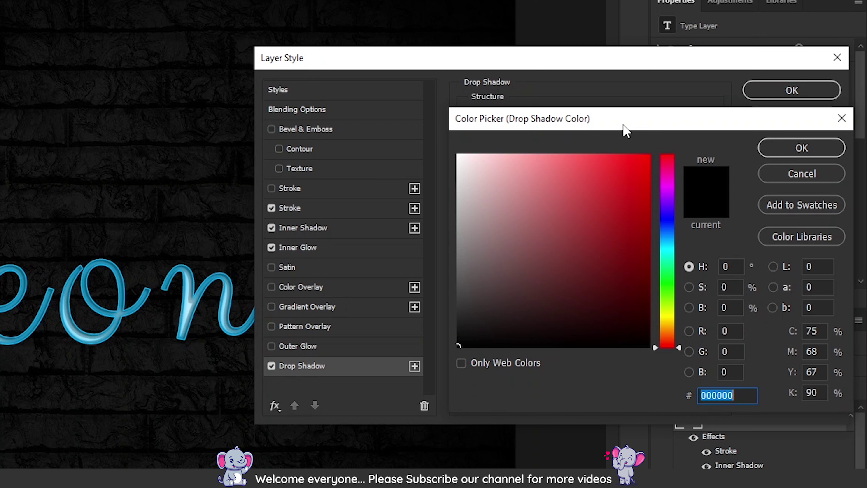
{"action": "type", "text": "32c"}
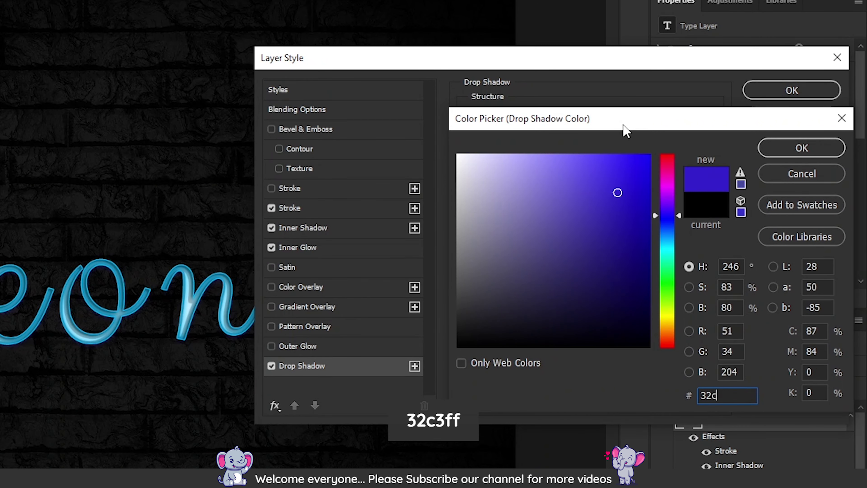
{"action": "type", "text": "3f"}
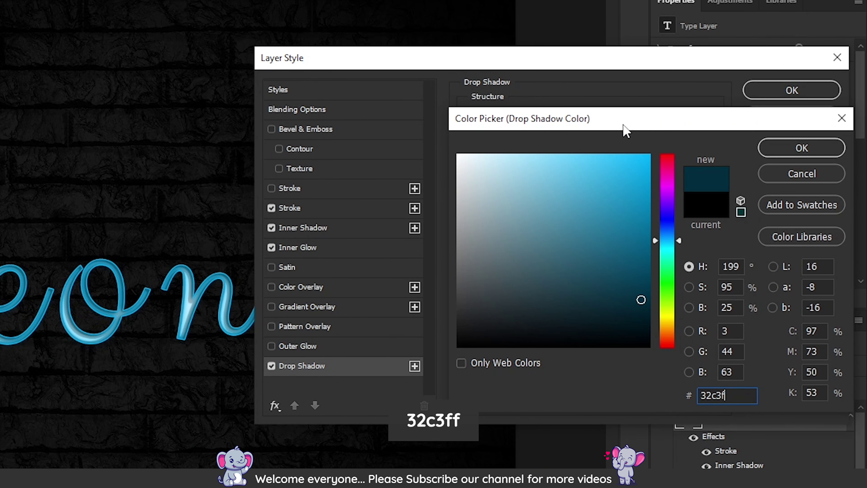
{"action": "type", "text": "f"}
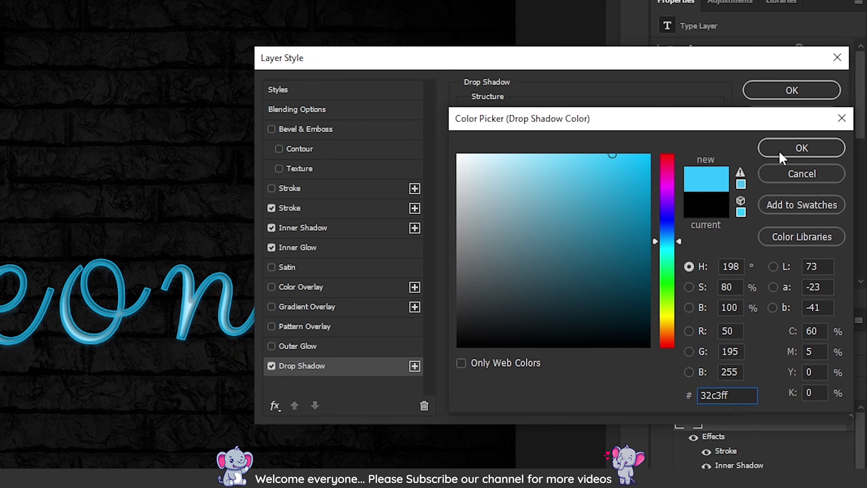
{"action": "left_click", "coordinate": [785, 149]}
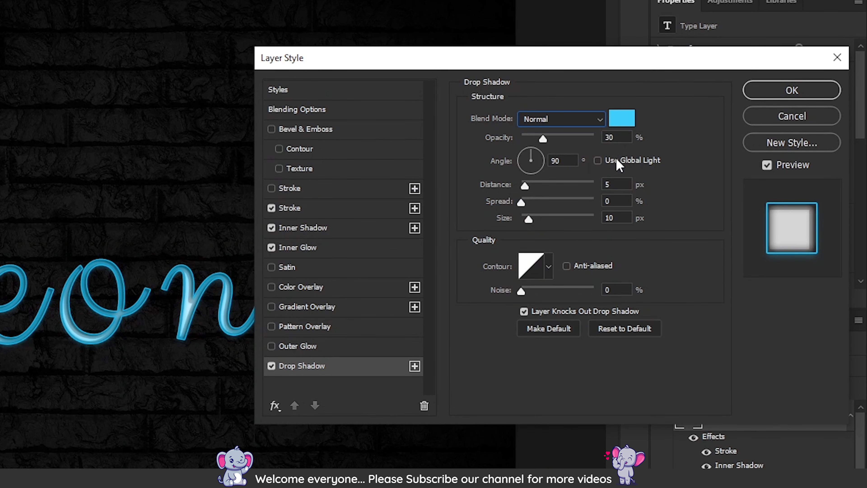
Set the drop shadow to 100% opacity and 25 px size, then apply the layer style
{"action": "double_click", "coordinate": [611, 137]}
{"action": "type", "text": "100"}
{"action": "key", "text": "Tab"}
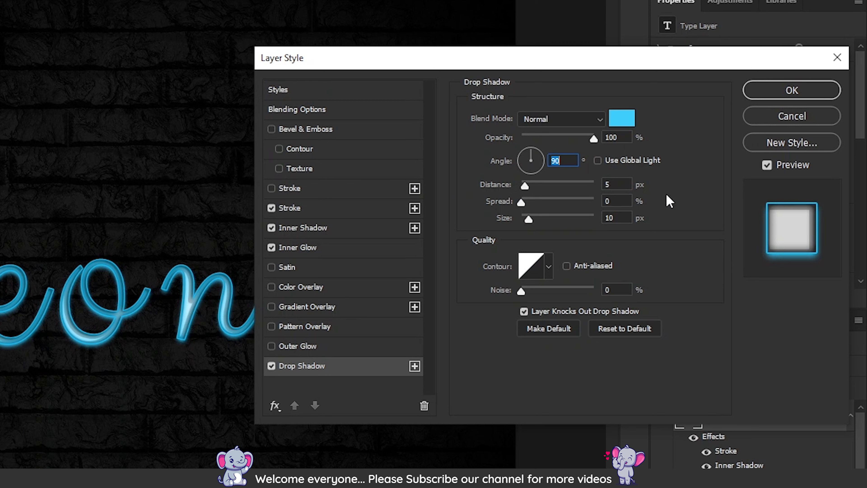
{"action": "left_click", "coordinate": [619, 184]}
{"action": "key", "text": "Tab"}
{"action": "key", "text": "Tab"}
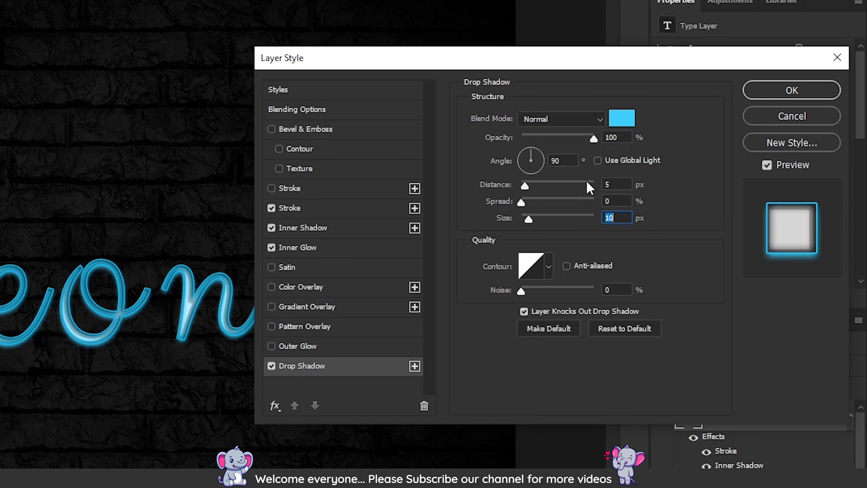
{"action": "type", "text": "25"}
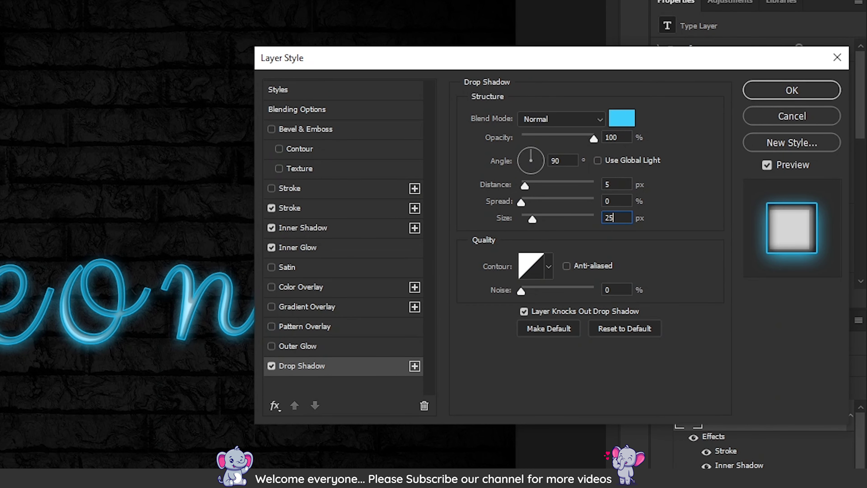
{"action": "key", "text": "Return"}
{"action": "left_click", "coordinate": [760, 97]}
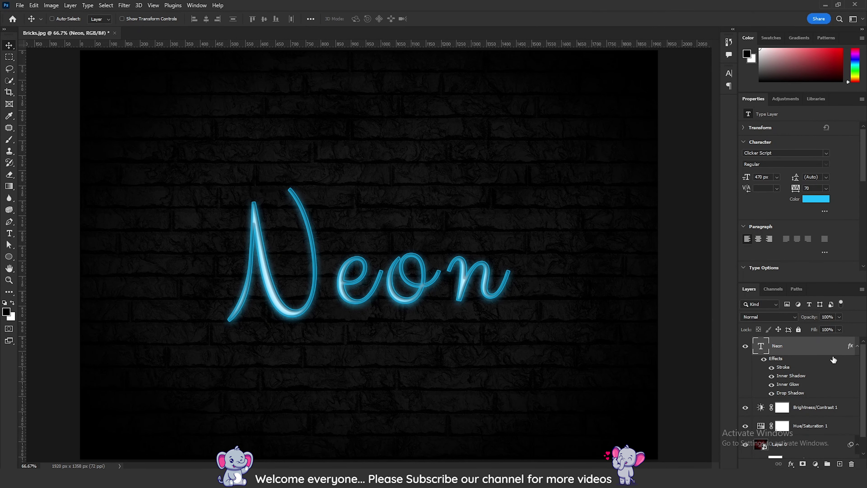
Add empty Layer 1 directly beneath the Neon text and set it to Soft Light
{"action": "left_click", "coordinate": [856, 346]}
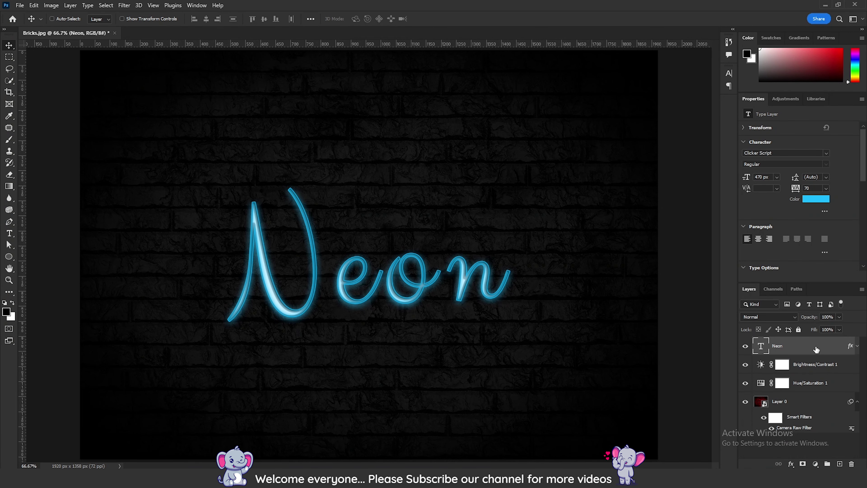
{"action": "left_click", "coordinate": [838, 463]}
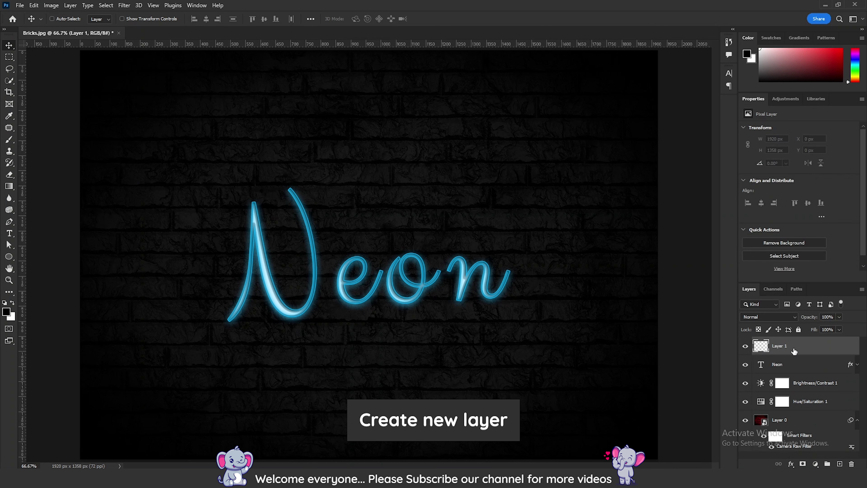
{"action": "left_click_drag", "start_coordinate": [794, 351], "coordinate": [793, 376]}
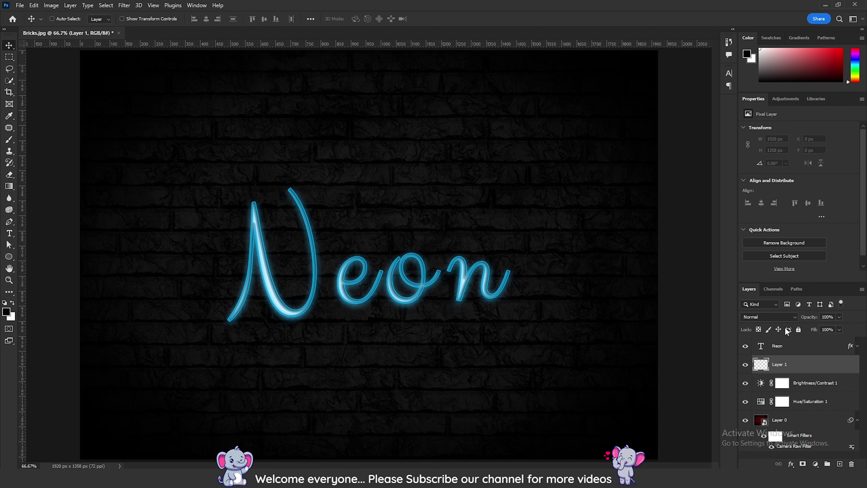
{"action": "left_click", "coordinate": [785, 316]}
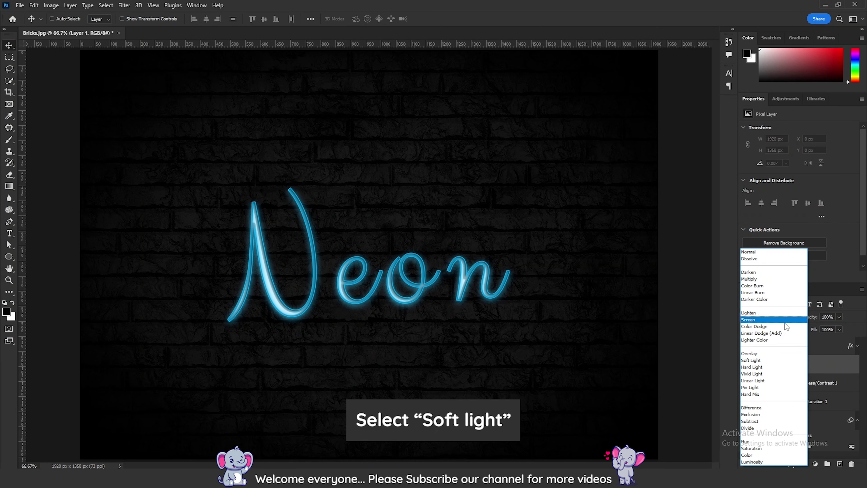
{"action": "left_click", "coordinate": [774, 360]}
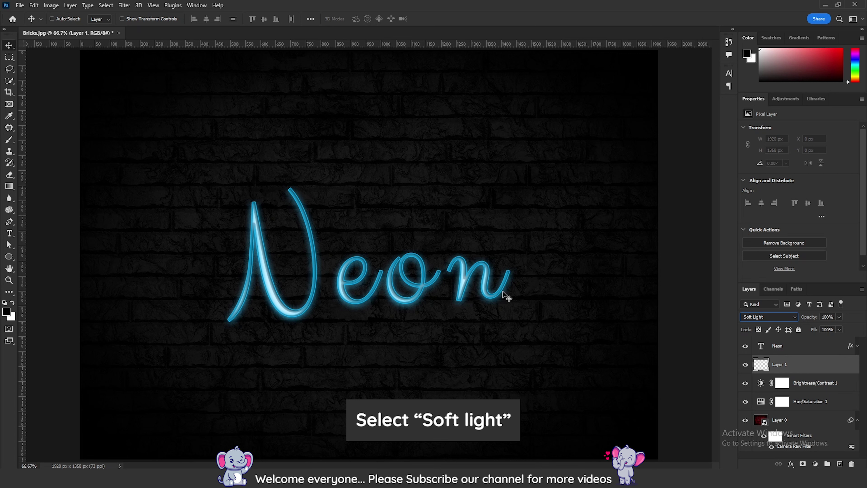
Set up a 150 px Soft Round brush painting with foreground colour #00b3ff
{"action": "left_click", "coordinate": [9, 140]}
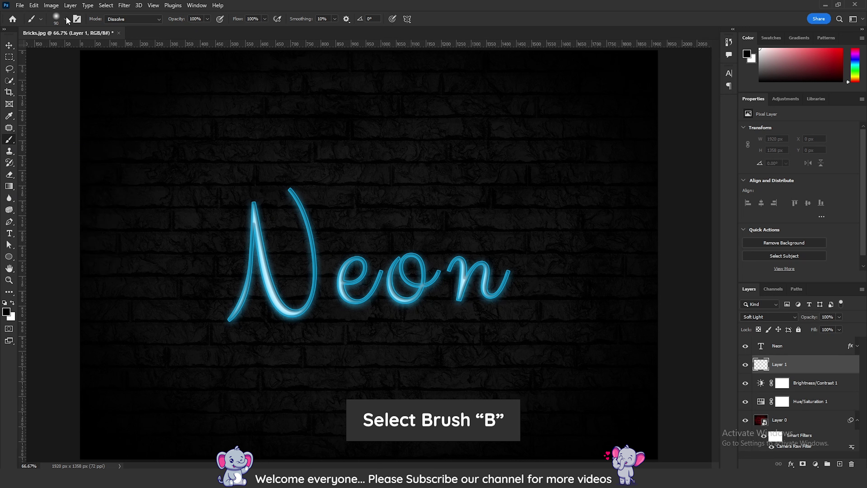
{"action": "left_click", "coordinate": [59, 21]}
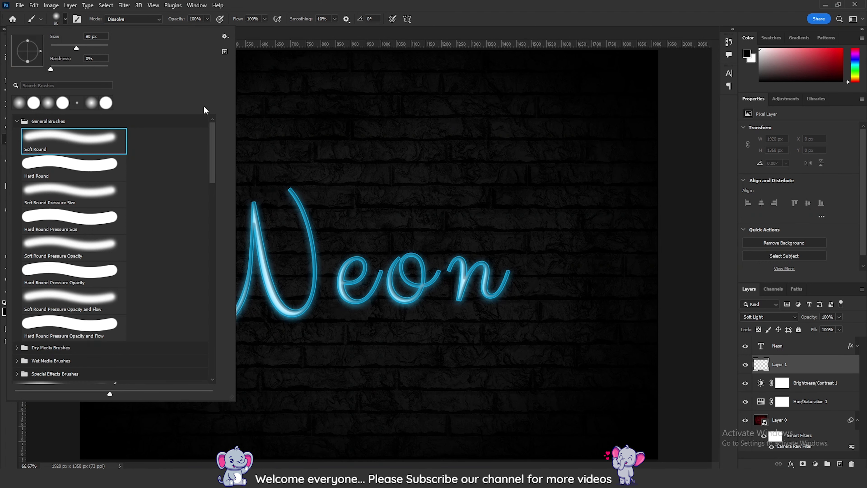
{"action": "left_click", "coordinate": [464, 22]}
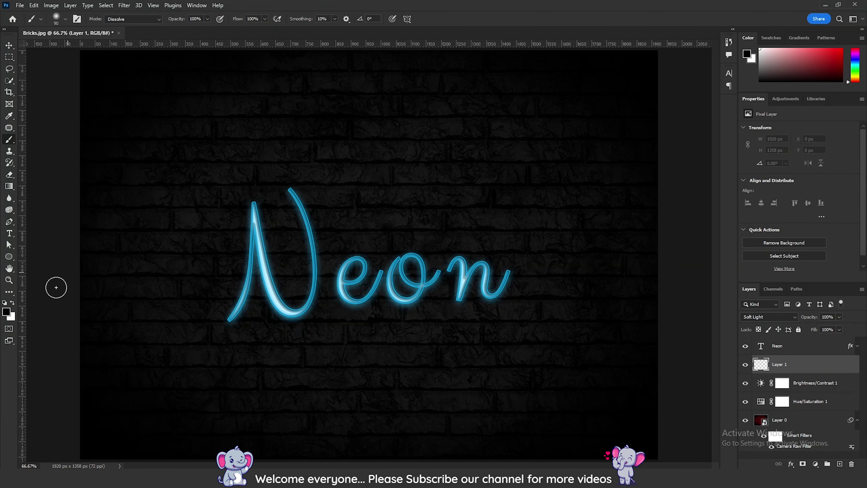
{"action": "left_click", "coordinate": [7, 314]}
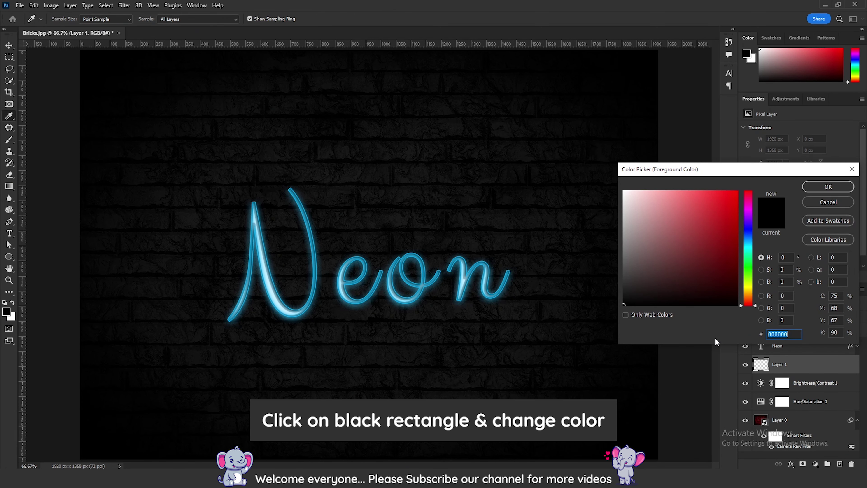
{"action": "type", "text": "00b"}
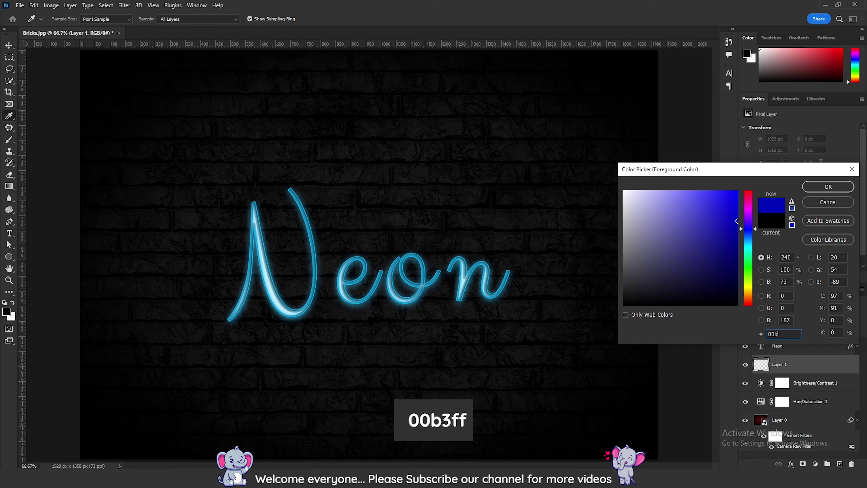
{"action": "type", "text": "3f"}
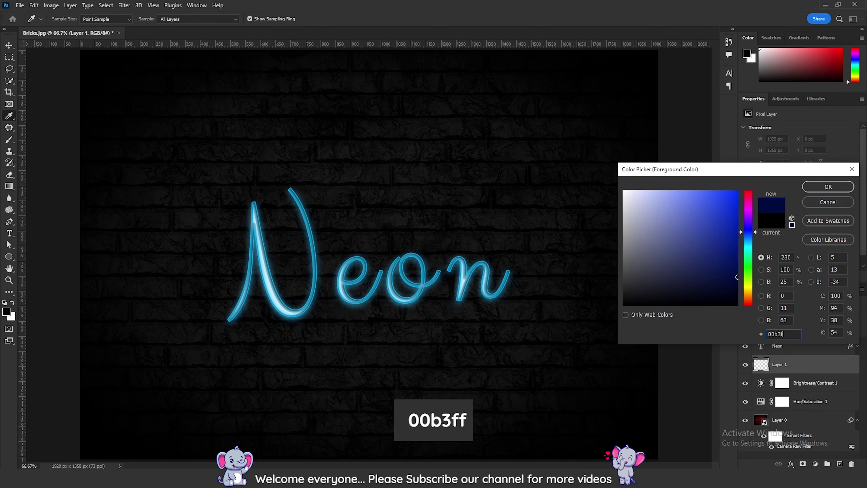
{"action": "type", "text": "f"}
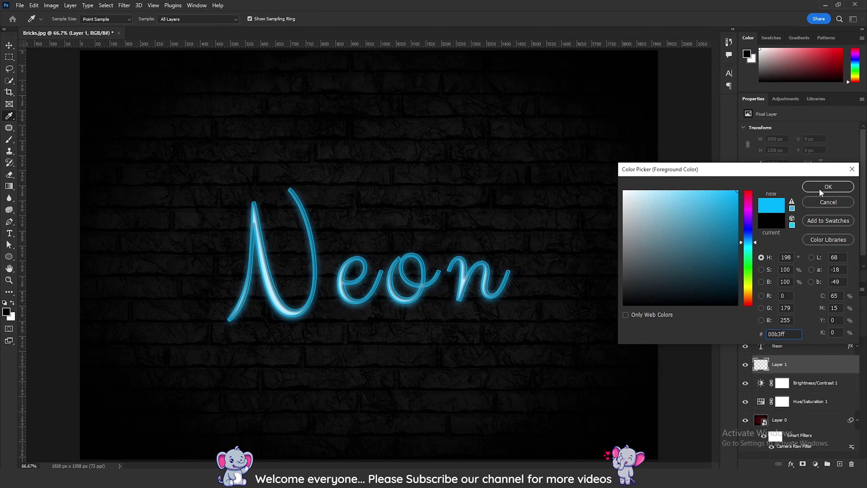
{"action": "left_click", "coordinate": [819, 189]}
{"action": "key", "text": "bracketright"}
{"action": "key", "text": "bracketright"}
{"action": "key", "text": "bracketright"}
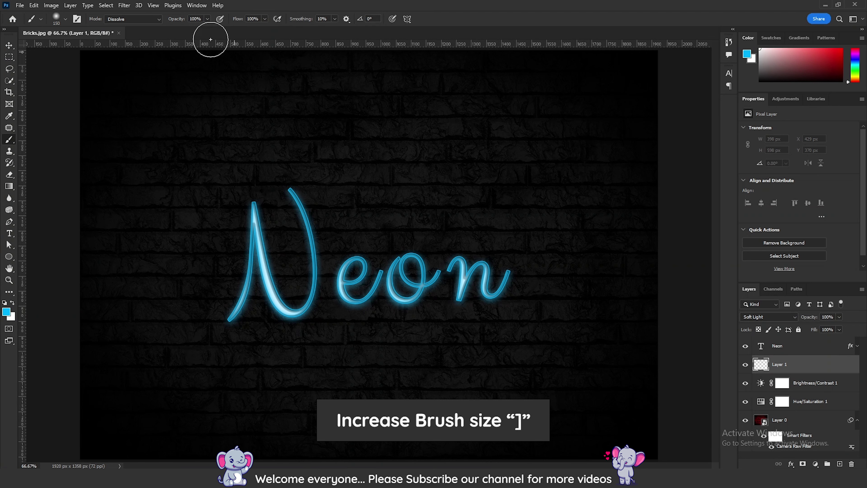
Set the brush opacity to 50%
{"action": "left_click", "coordinate": [207, 19]}
{"action": "left_click", "coordinate": [207, 19]}
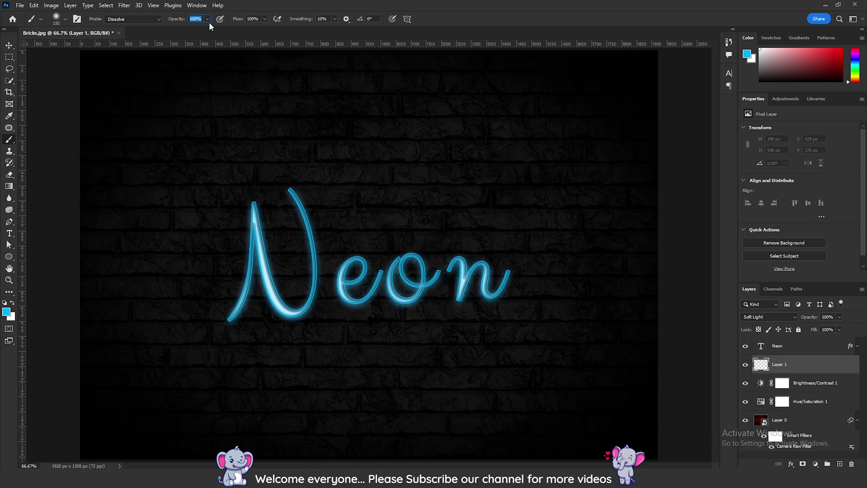
{"action": "type", "text": "50"}
{"action": "key", "text": "Return"}
Paint cyan glow on Layer 1 over the Neon text and around the N's strokes
{"action": "mouse_move", "coordinate": [300, 226]}
{"action": "left_mouse_down"}
{"action": "mouse_move", "coordinate": [290, 174]}
{"action": "mouse_move", "coordinate": [397, 290]}
{"action": "mouse_move", "coordinate": [366, 267]}
{"action": "mouse_move", "coordinate": [387, 286]}
{"action": "mouse_move", "coordinate": [413, 271]}
{"action": "mouse_move", "coordinate": [396, 271]}
{"action": "mouse_move", "coordinate": [482, 269]}
{"action": "mouse_move", "coordinate": [449, 277]}
{"action": "mouse_move", "coordinate": [513, 290]}
{"action": "mouse_move", "coordinate": [477, 293]}
{"action": "left_mouse_up"}
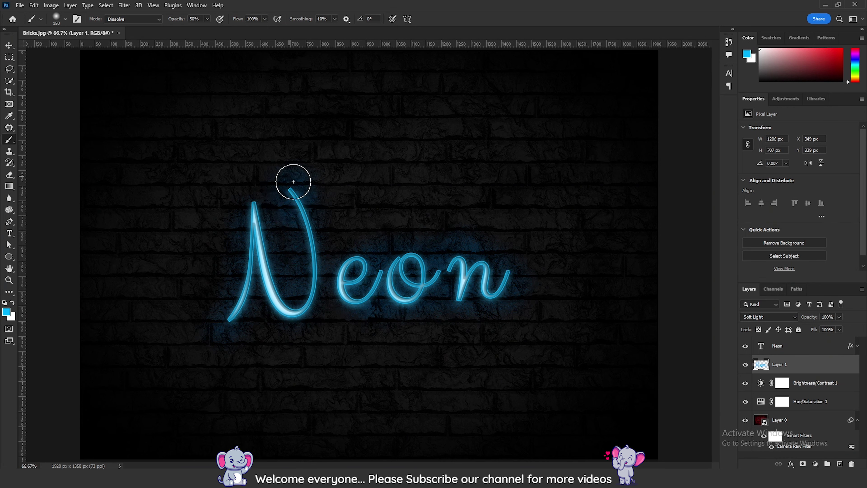
{"action": "left_click_drag", "start_coordinate": [280, 229], "coordinate": [257, 194]}
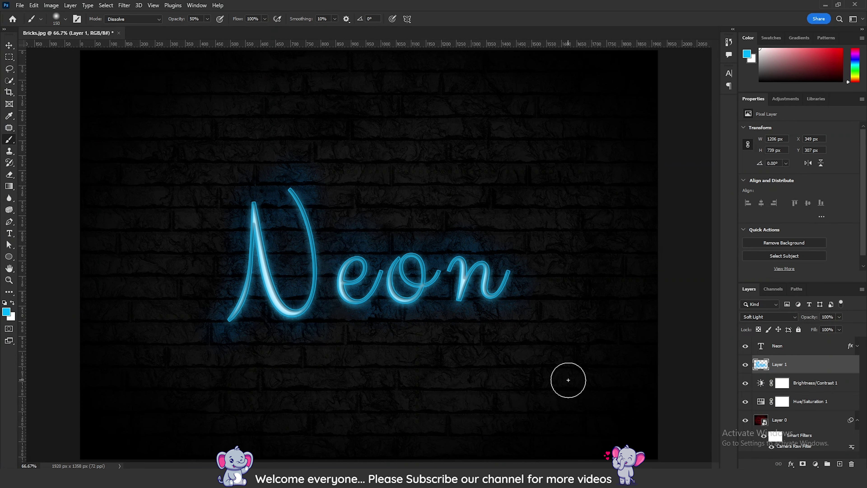
{"action": "key", "text": "v"}
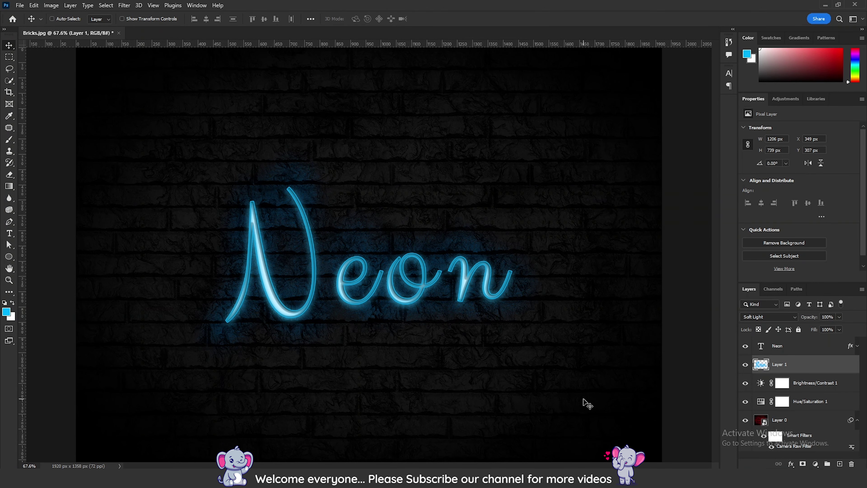